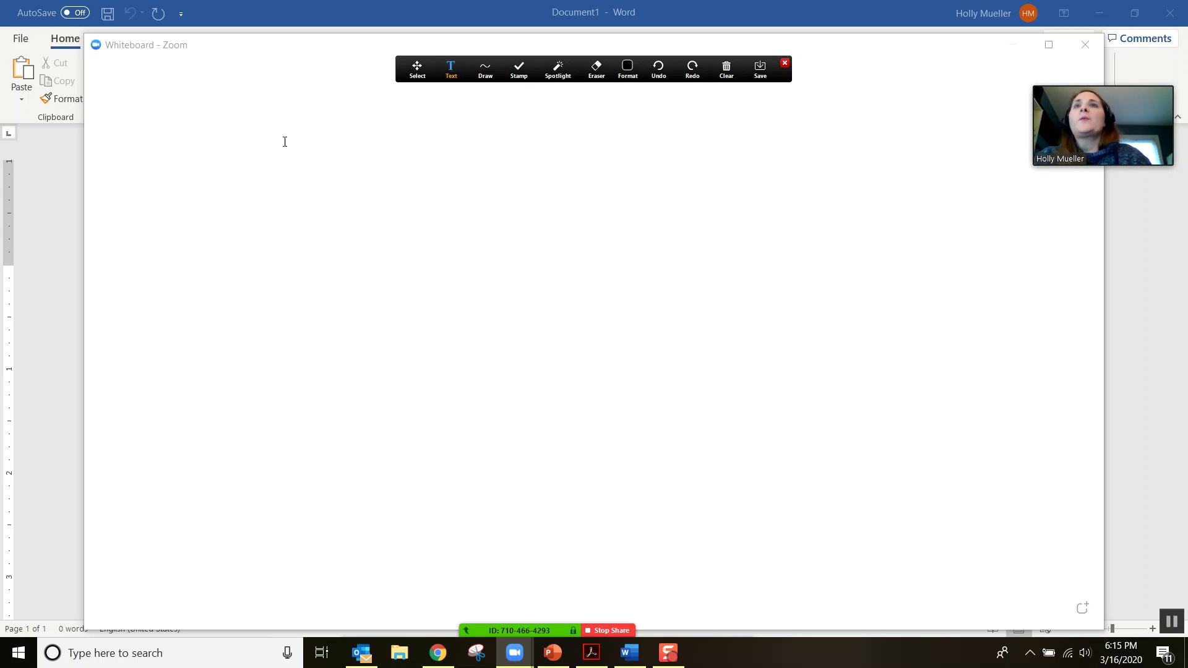
Add the text 'Create a textbox' near the top left and pick red for the next text.
left_click(178, 125)
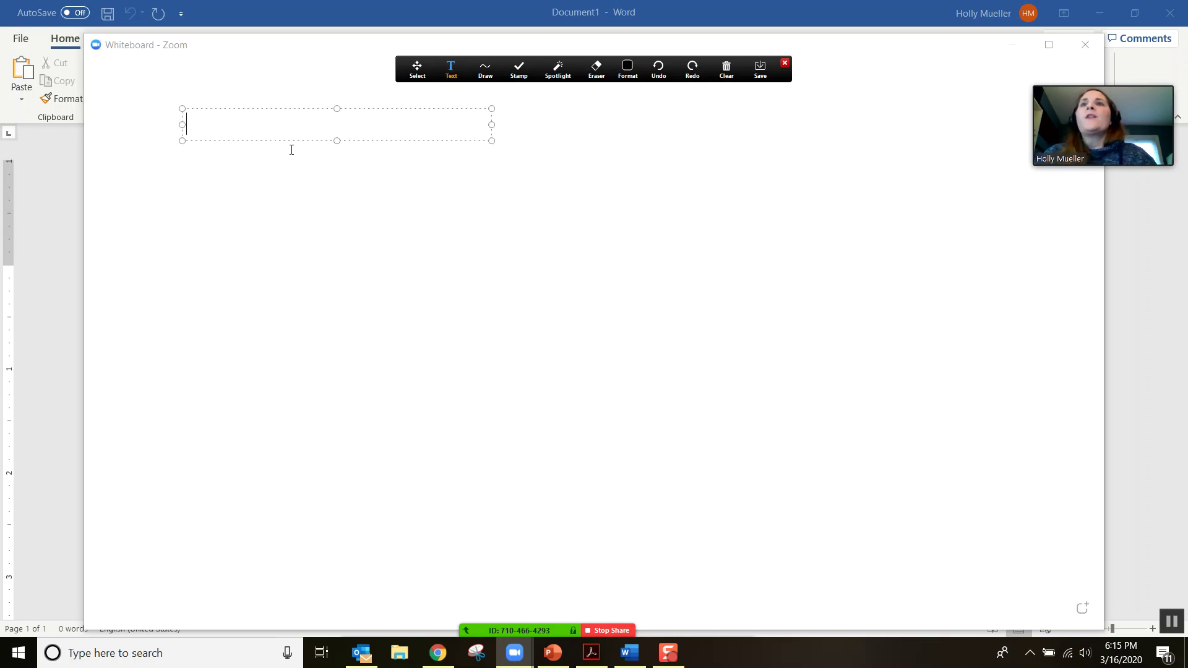
type("Creat")
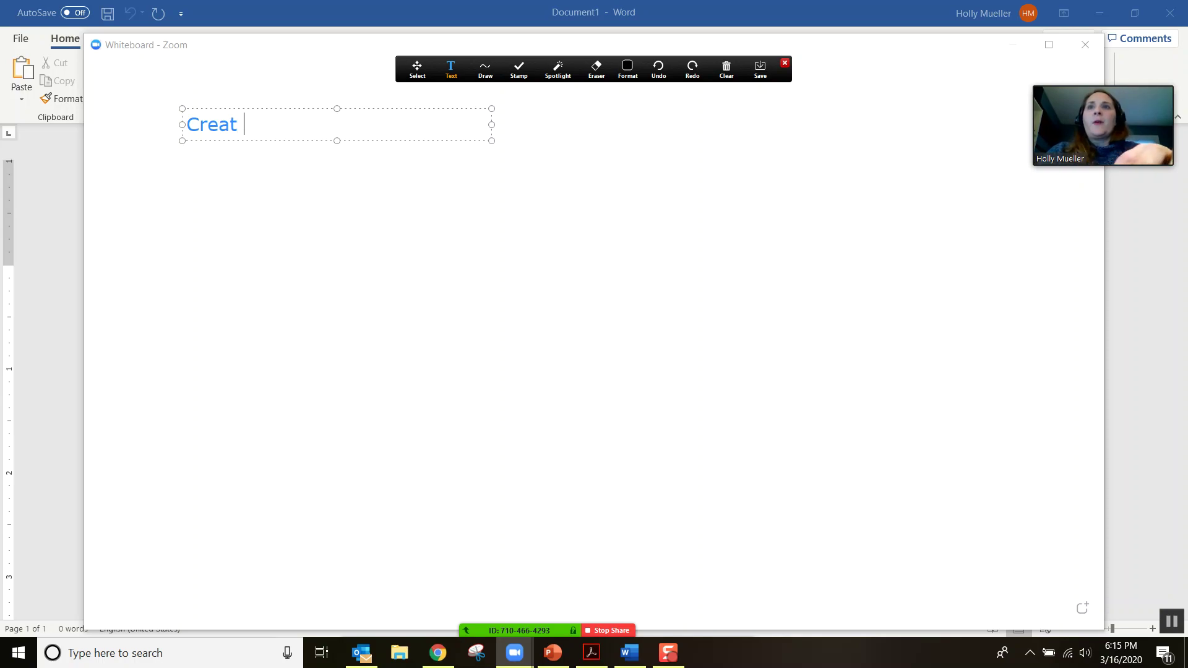
type("e a text")
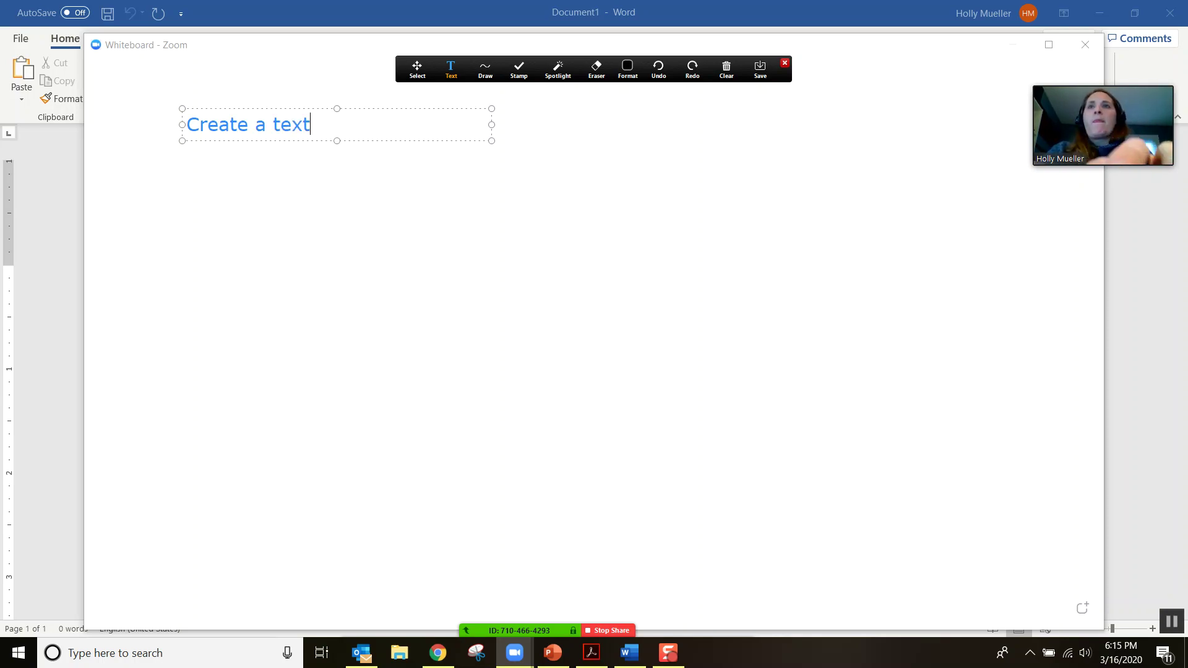
type("box")
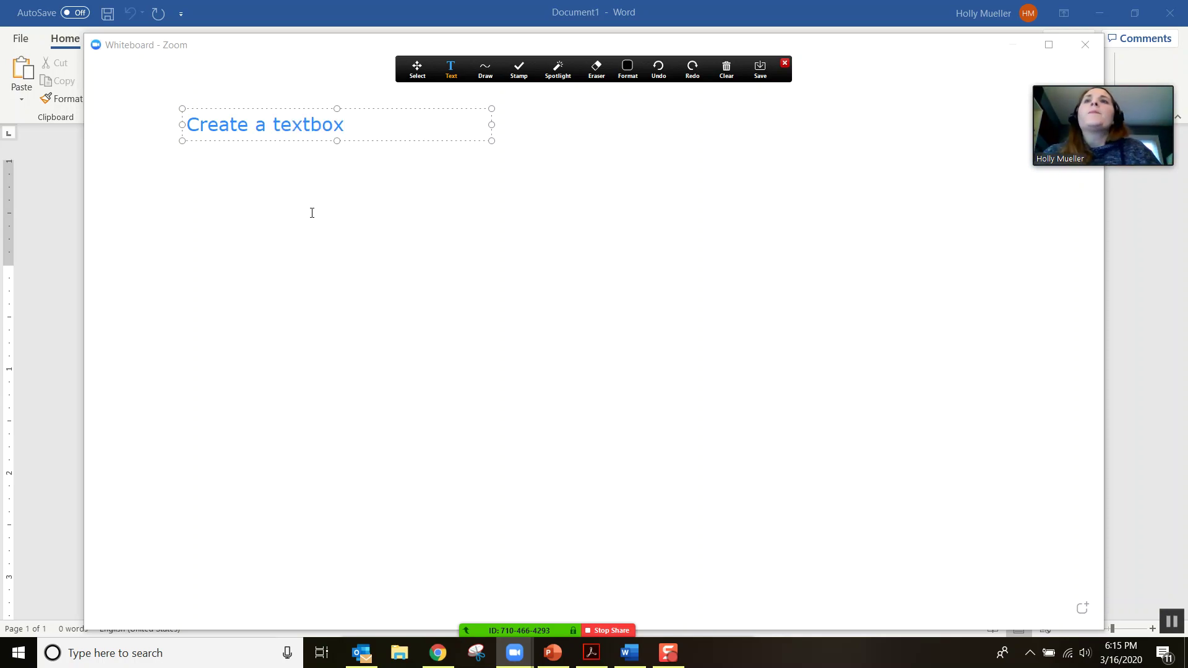
left_click(631, 68)
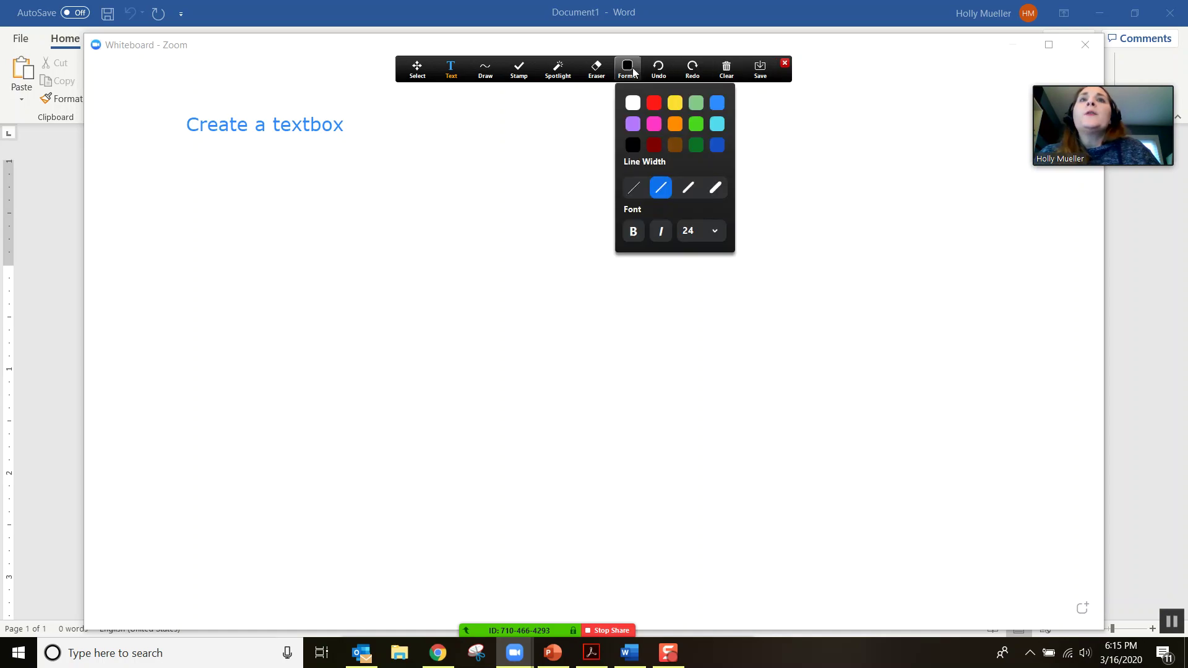
left_click(632, 68)
left_click(627, 68)
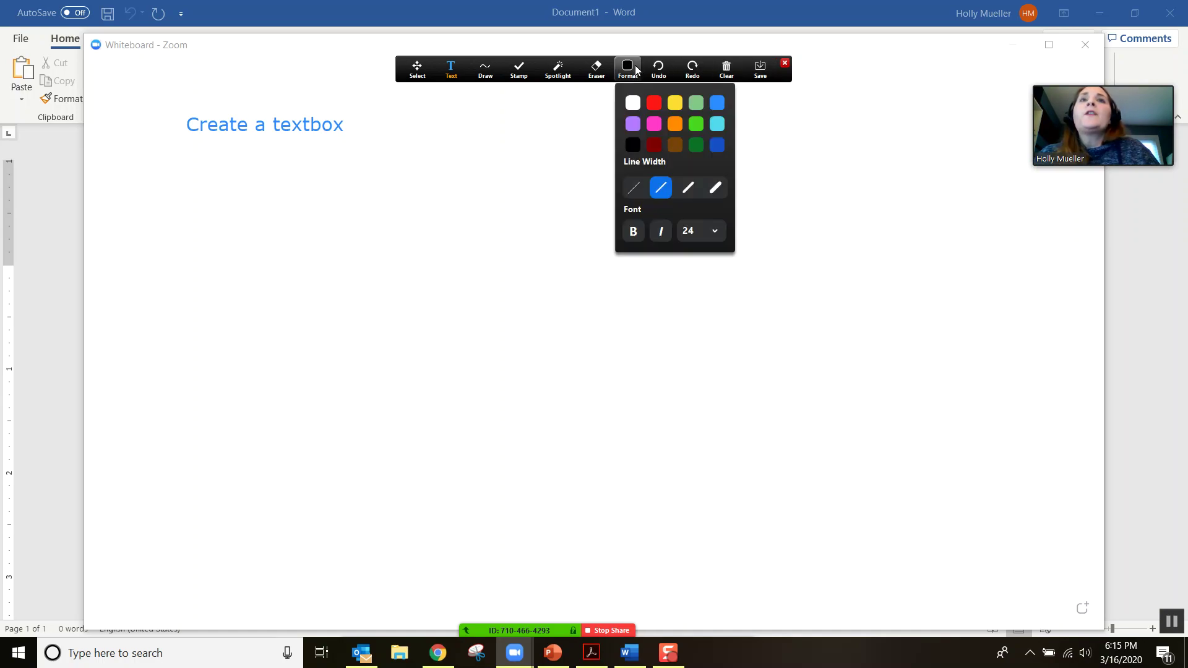
left_click(654, 103)
Add 'Change the color using format' below it, recolour it blue, then place an empty text box upper right.
left_click(198, 193)
type("C")
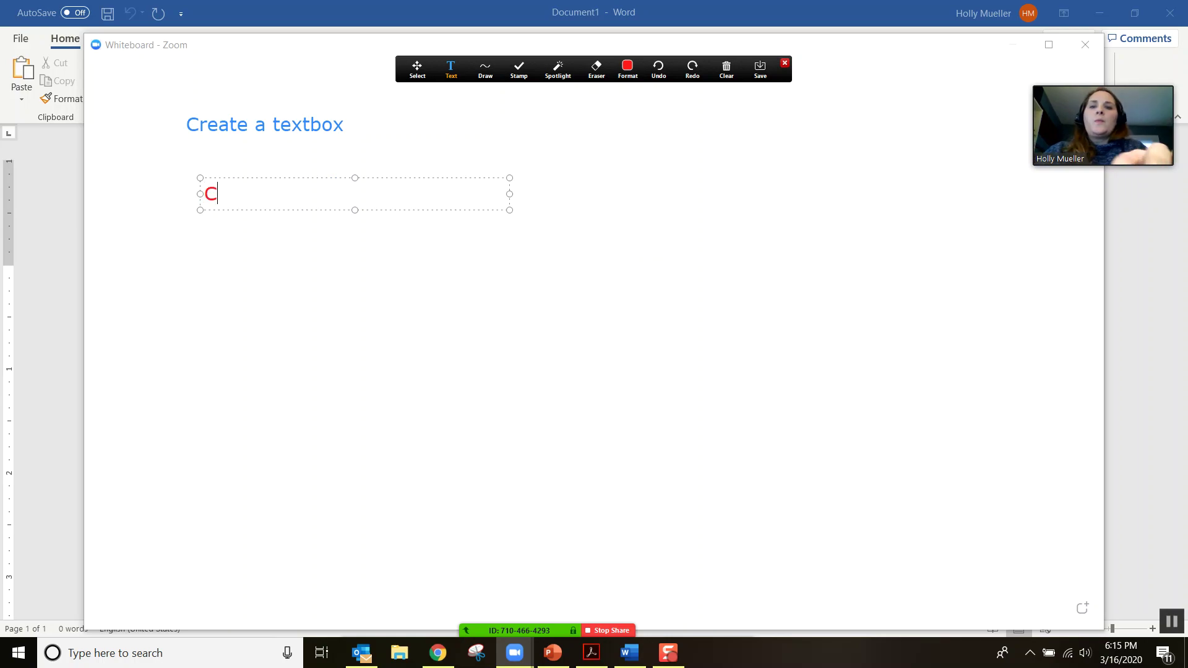
type("hange the color usn")
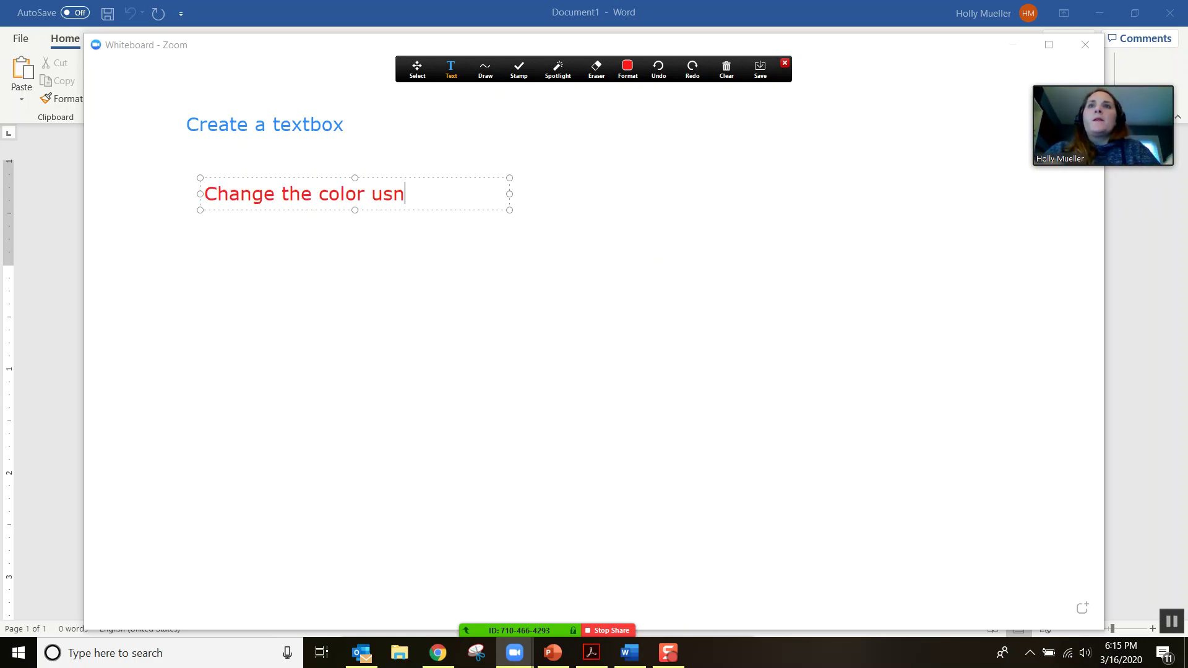
key("BackSpace")
type("ing format")
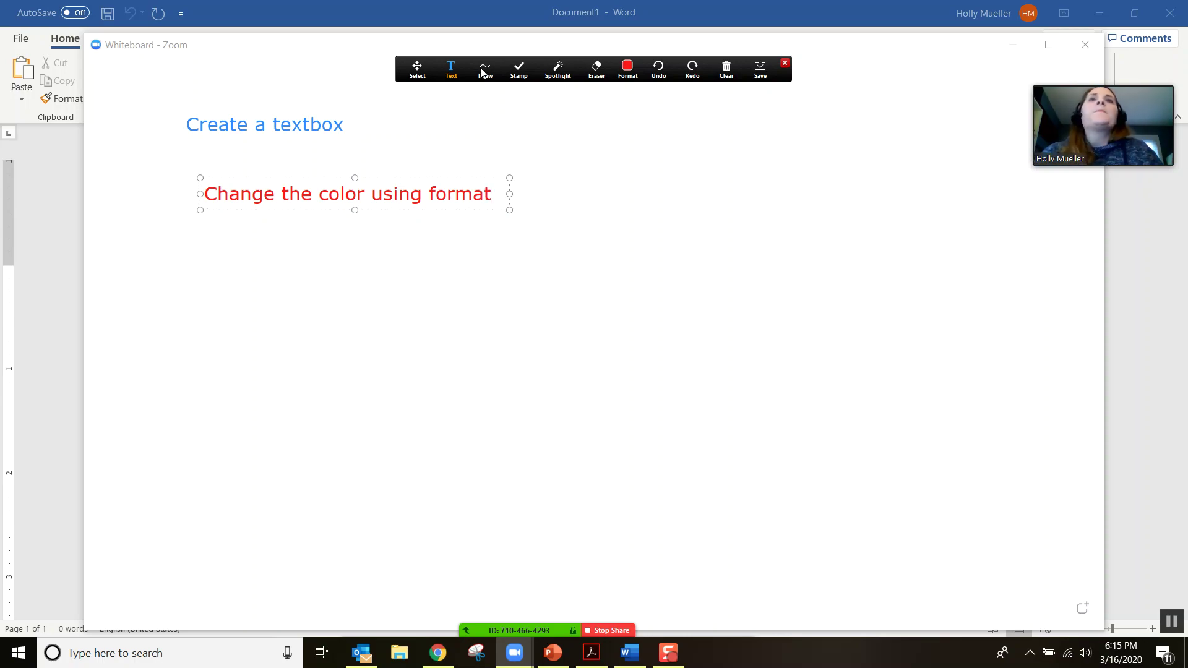
left_click(628, 68)
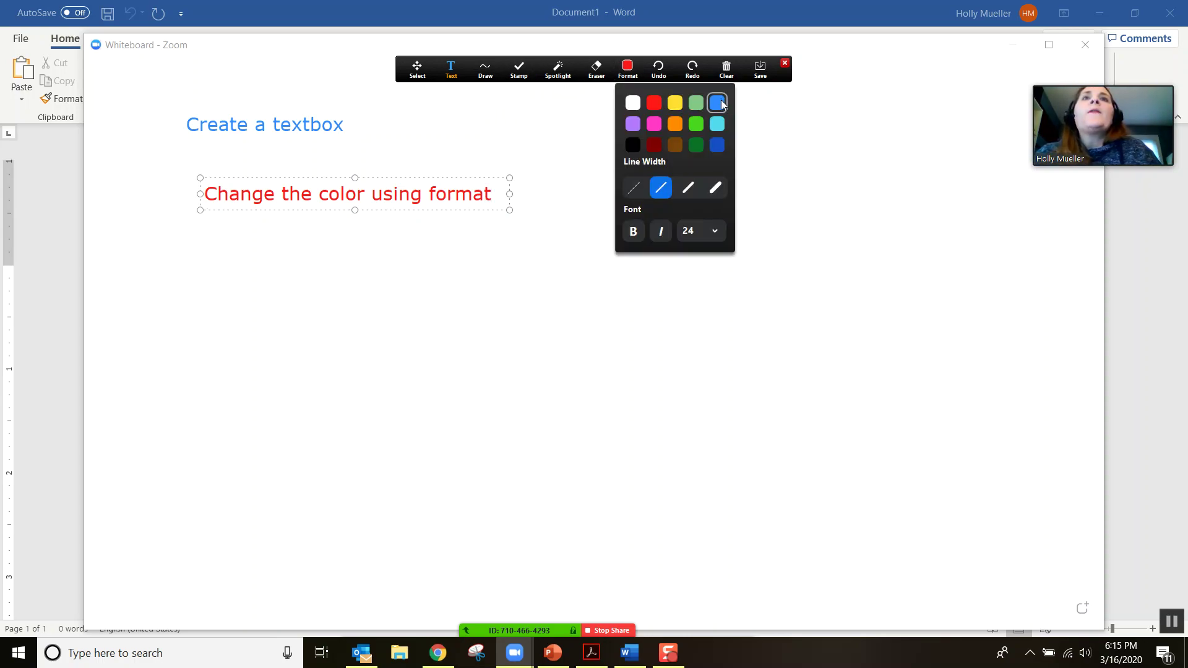
left_click(717, 104)
left_click(649, 133)
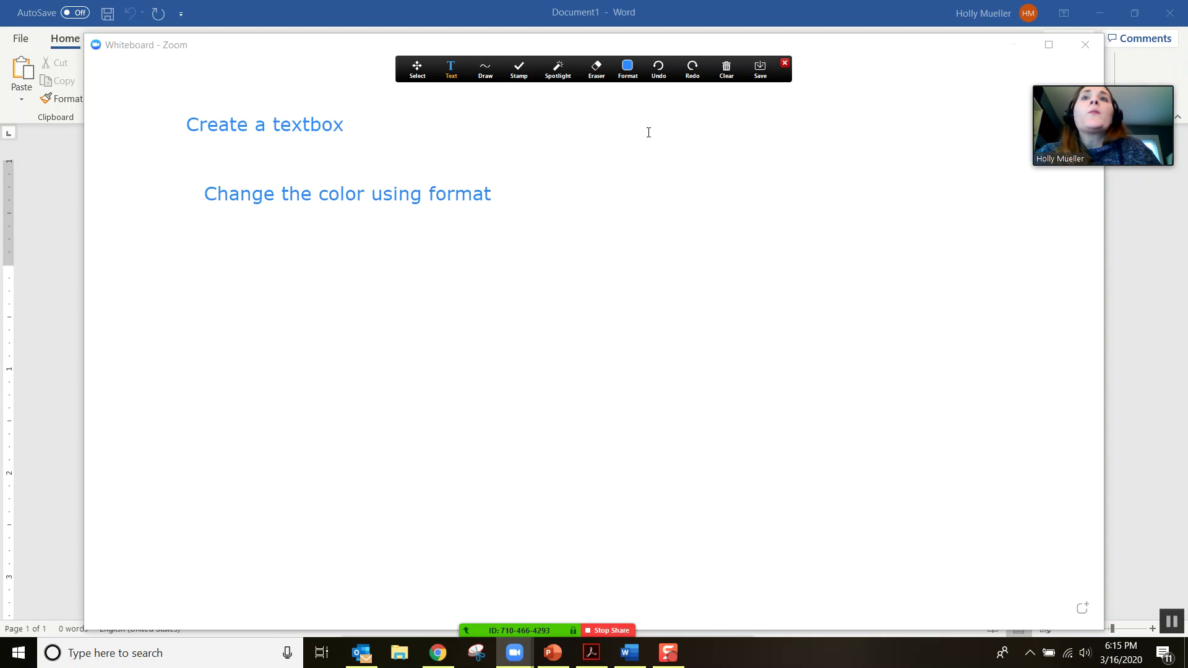
left_click(455, 196)
left_click_drag(534, 184, 622, 148)
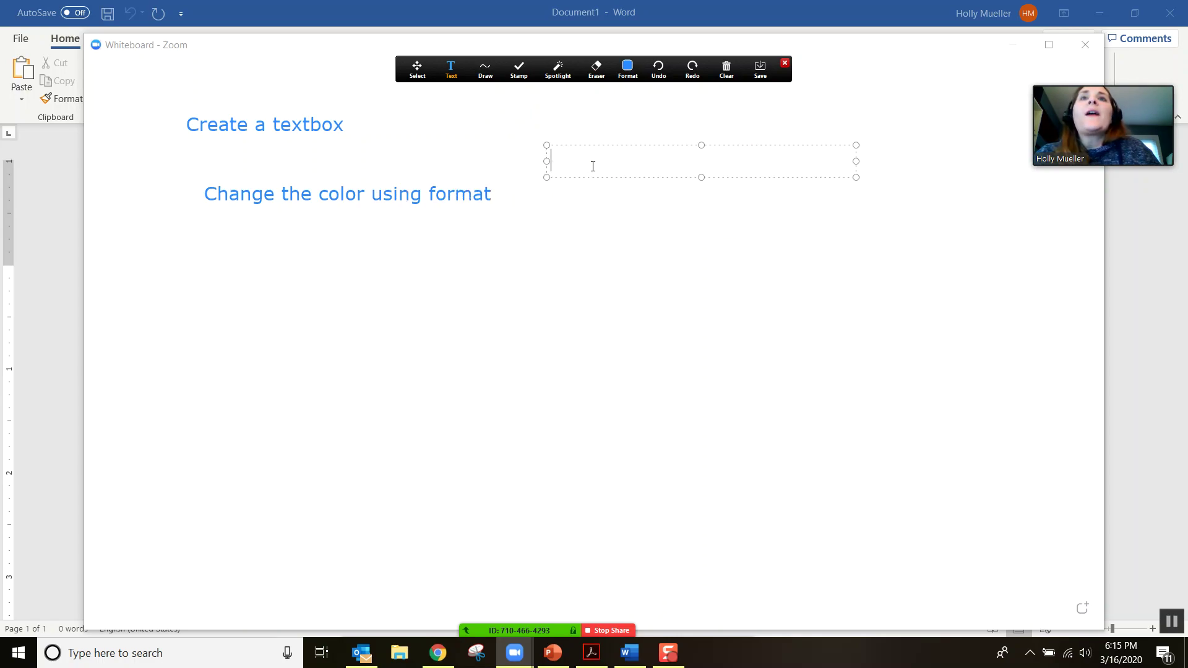
Type 'Change the color for each' in green in the upper-right text box.
left_click(627, 68)
left_click(694, 123)
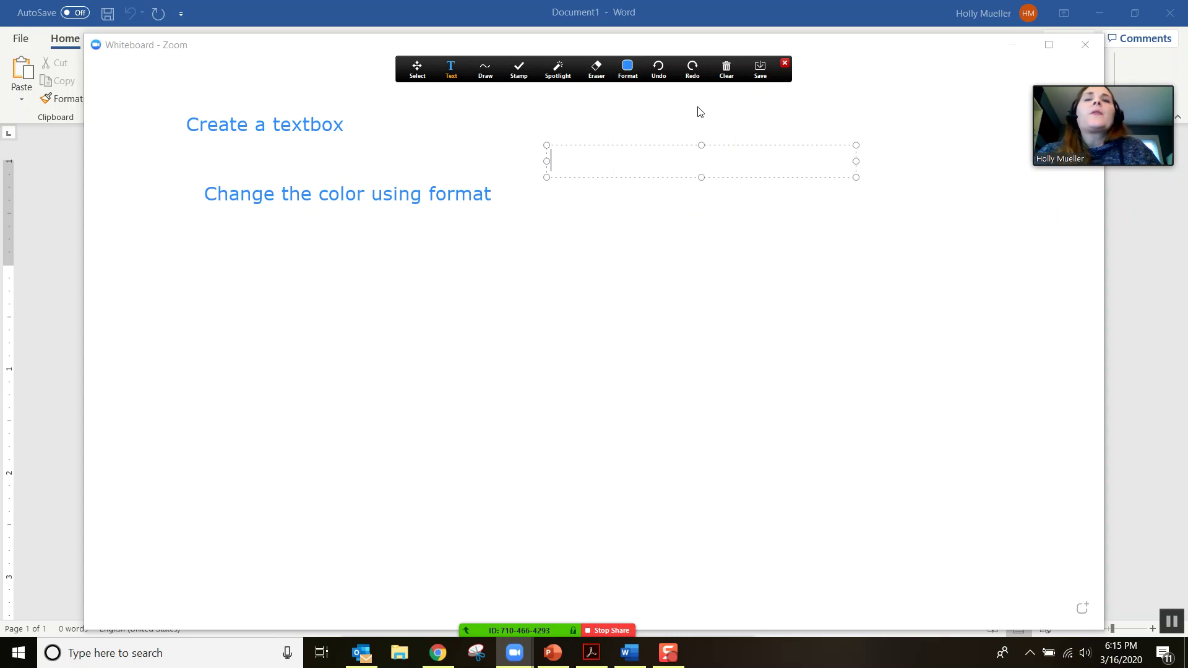
type("Chan")
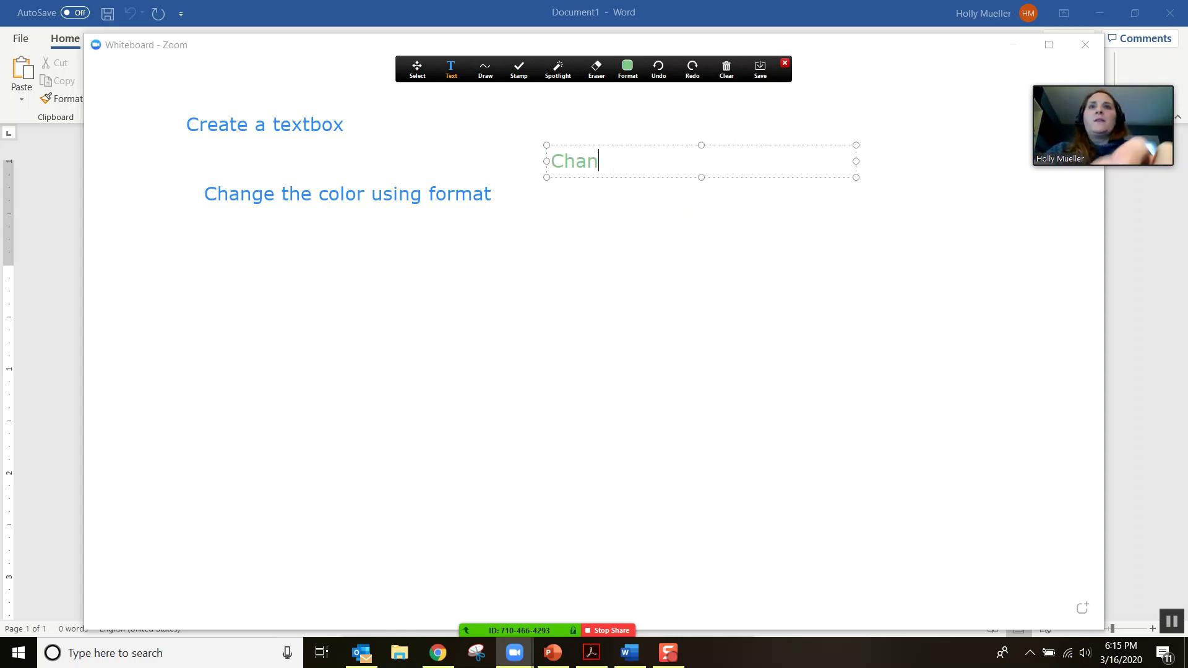
type("ge the color for each")
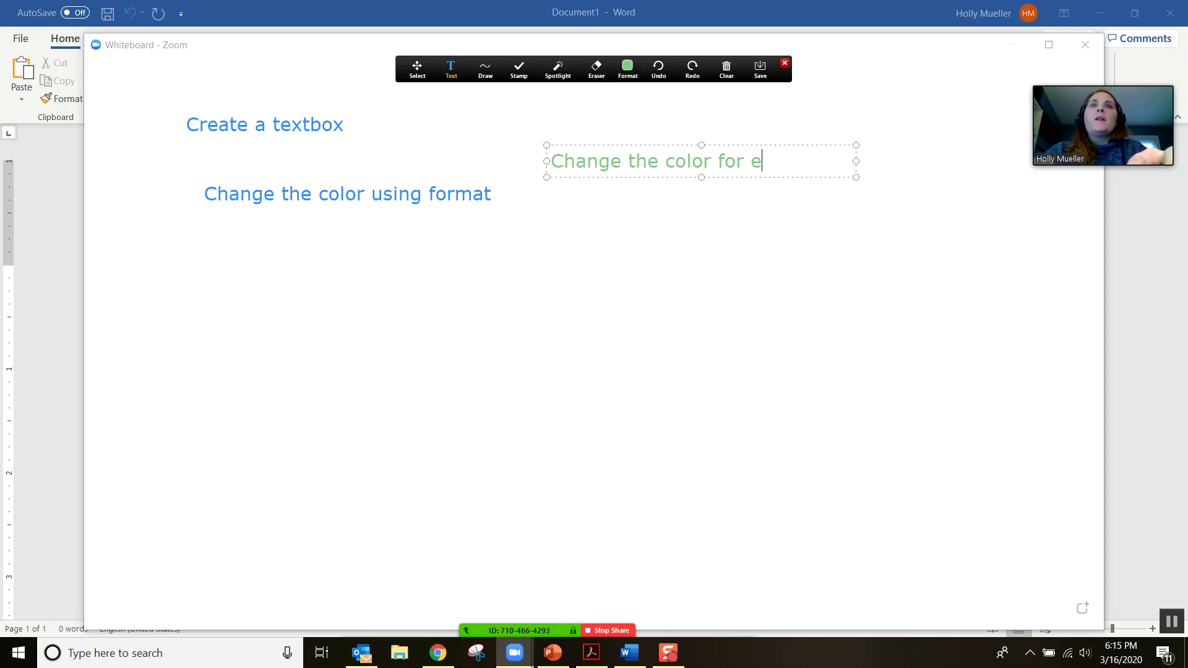
left_click(595, 295)
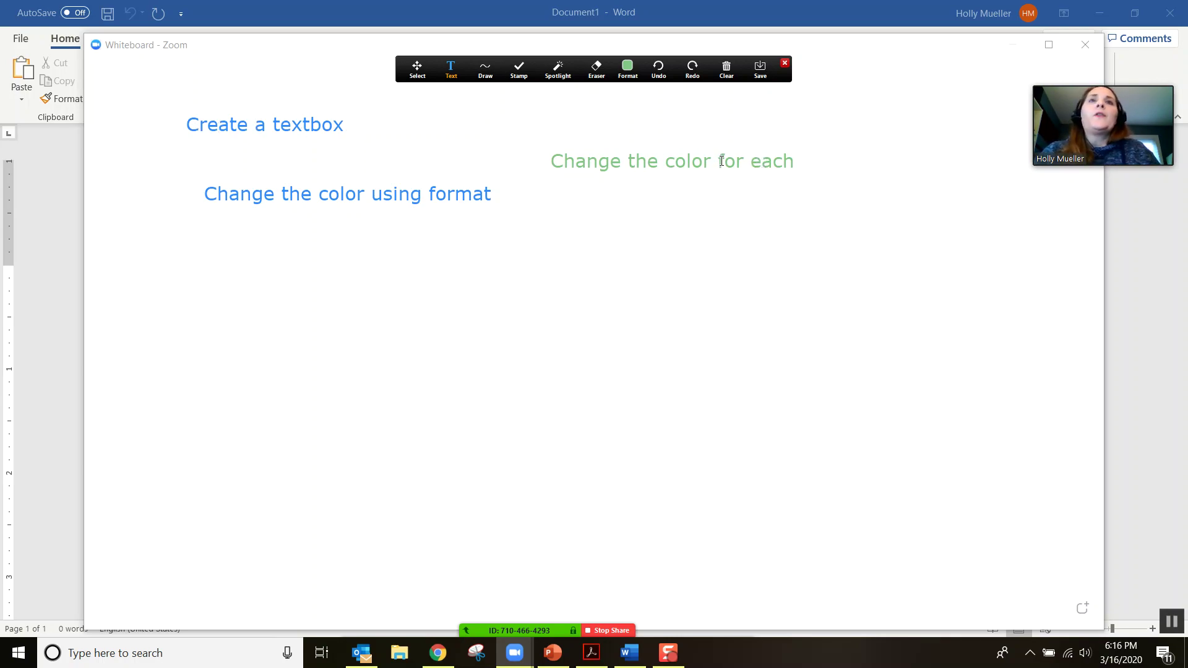
left_click(628, 68)
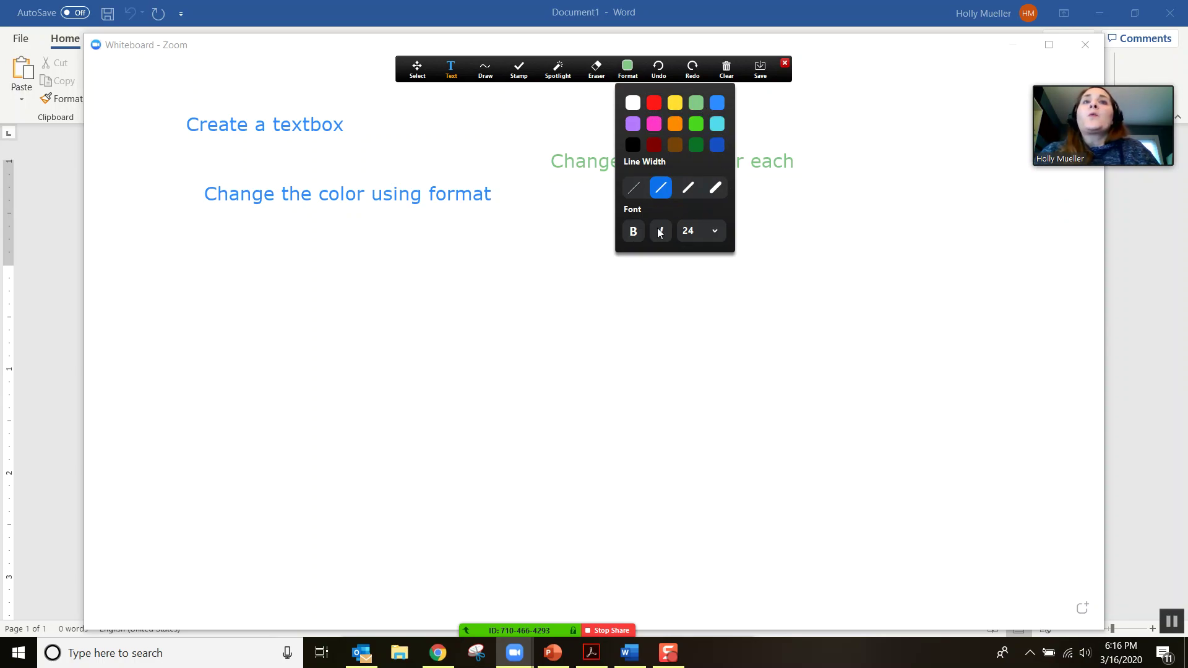
Select the 'Create a textbox' heading and make it bold through Format.
left_click(487, 79)
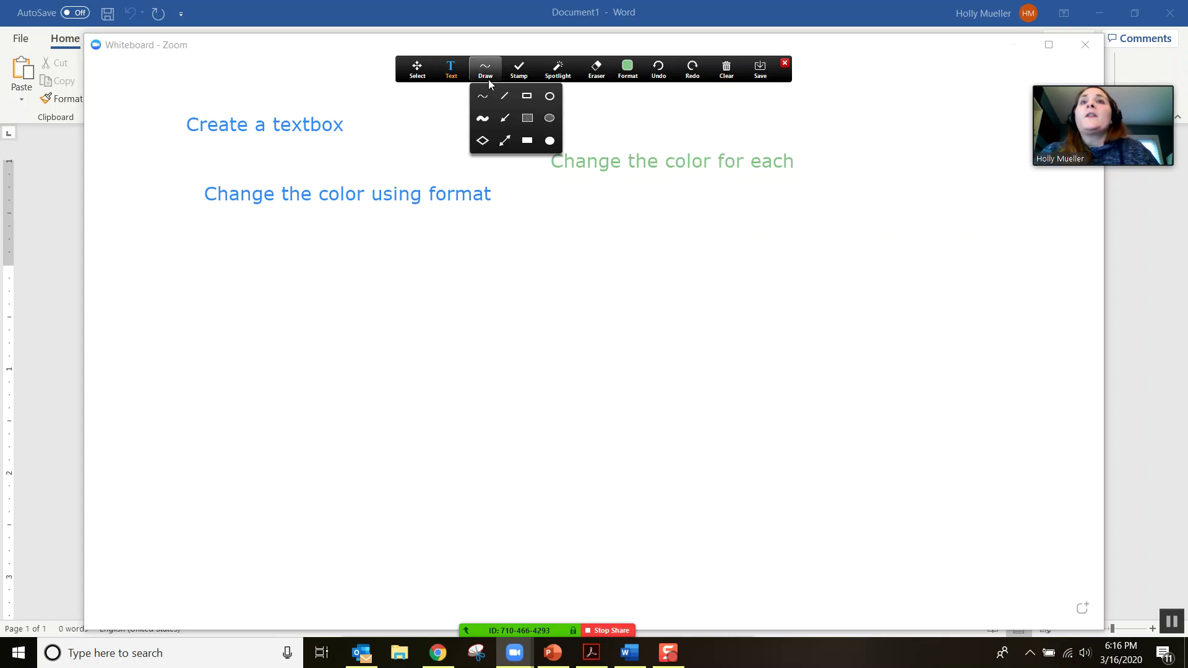
left_click(315, 128)
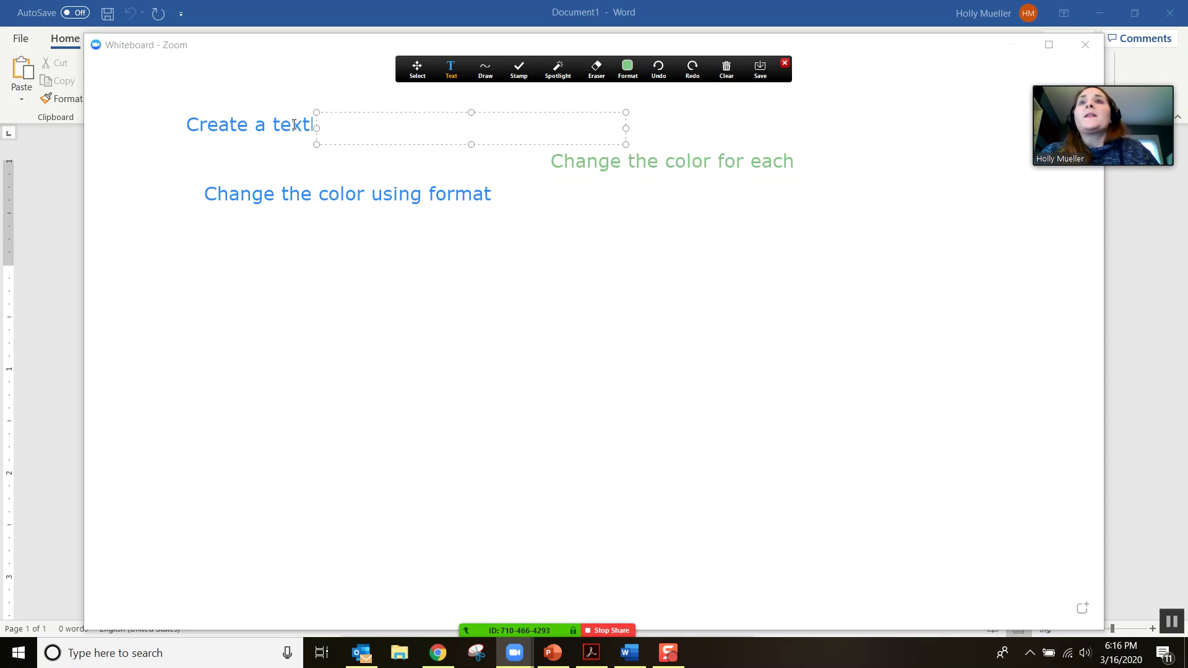
left_click(416, 71)
left_click(303, 121)
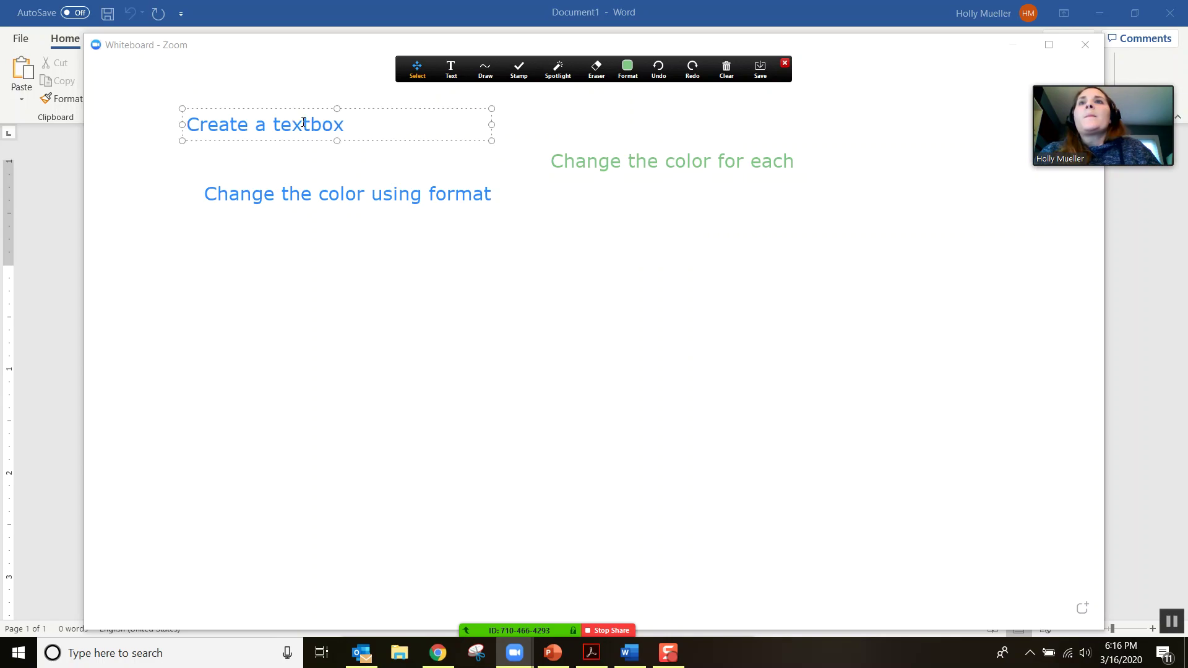
left_click(628, 68)
left_click(639, 230)
left_click(334, 163)
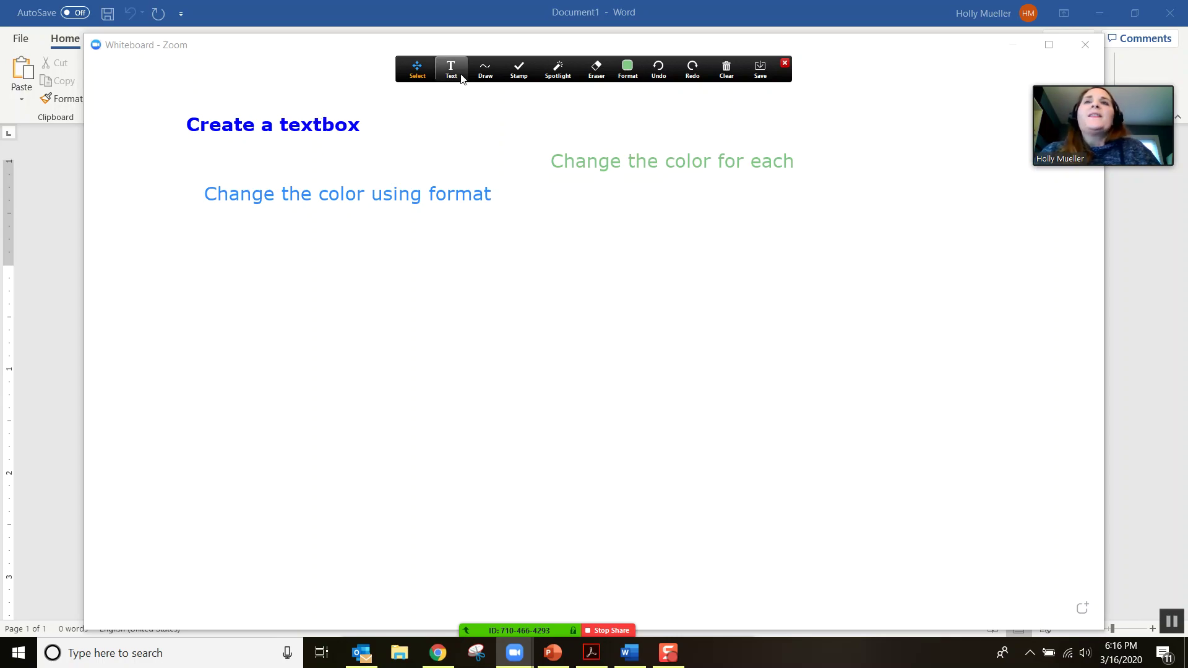
left_click(484, 68)
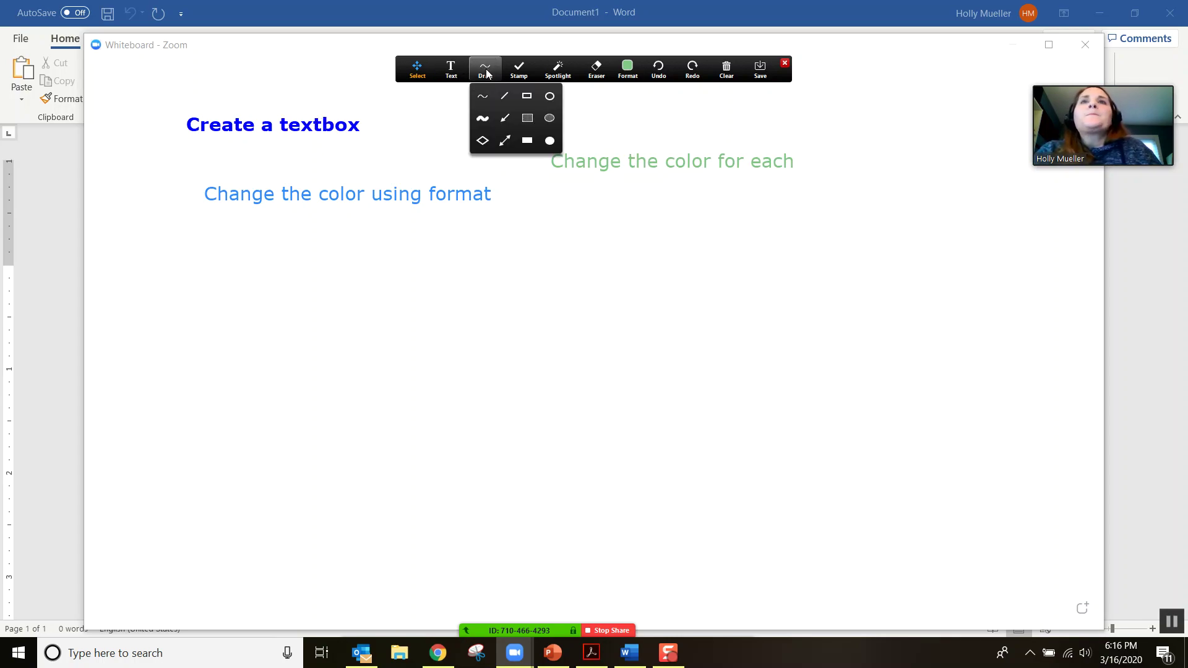
Draw a red freehand wavy line and a straight red line below it.
left_click(484, 101)
mouse_move(458, 320)
left_mouse_down()
mouse_move(842, 280)
mouse_move(847, 297)
left_mouse_up()
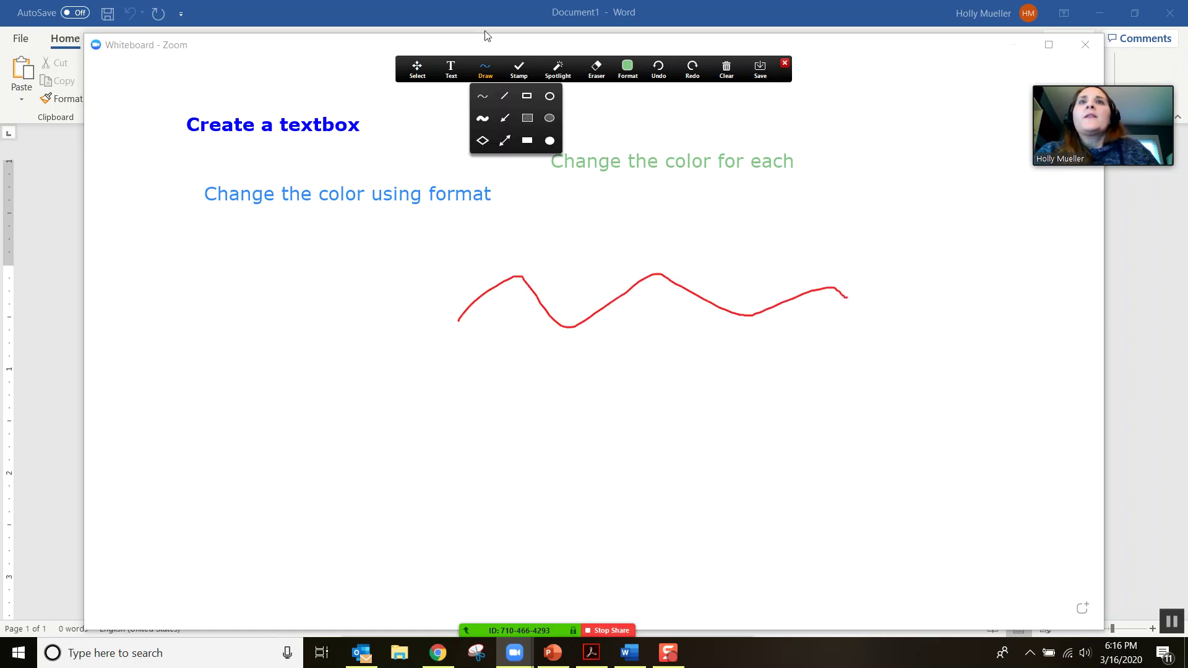
left_click(505, 96)
left_click_drag(403, 405, 702, 412)
Highlight the word 'each' with a translucent pink rectangle.
left_click(489, 74)
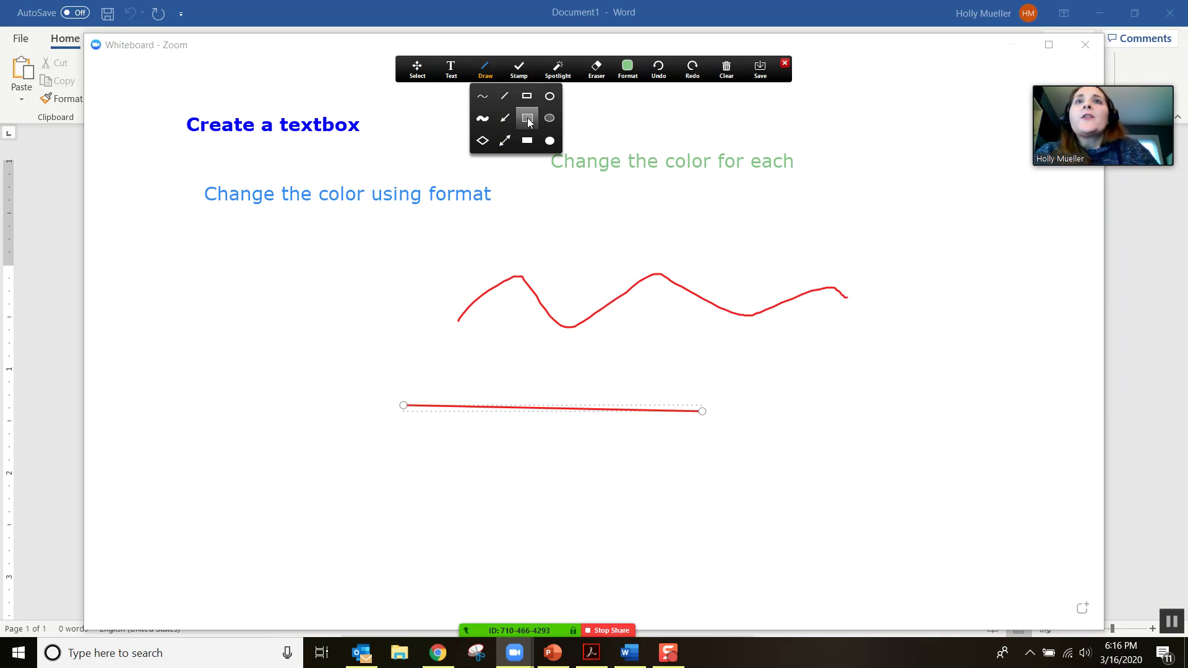
left_click(527, 118)
left_click_drag(748, 152, 802, 175)
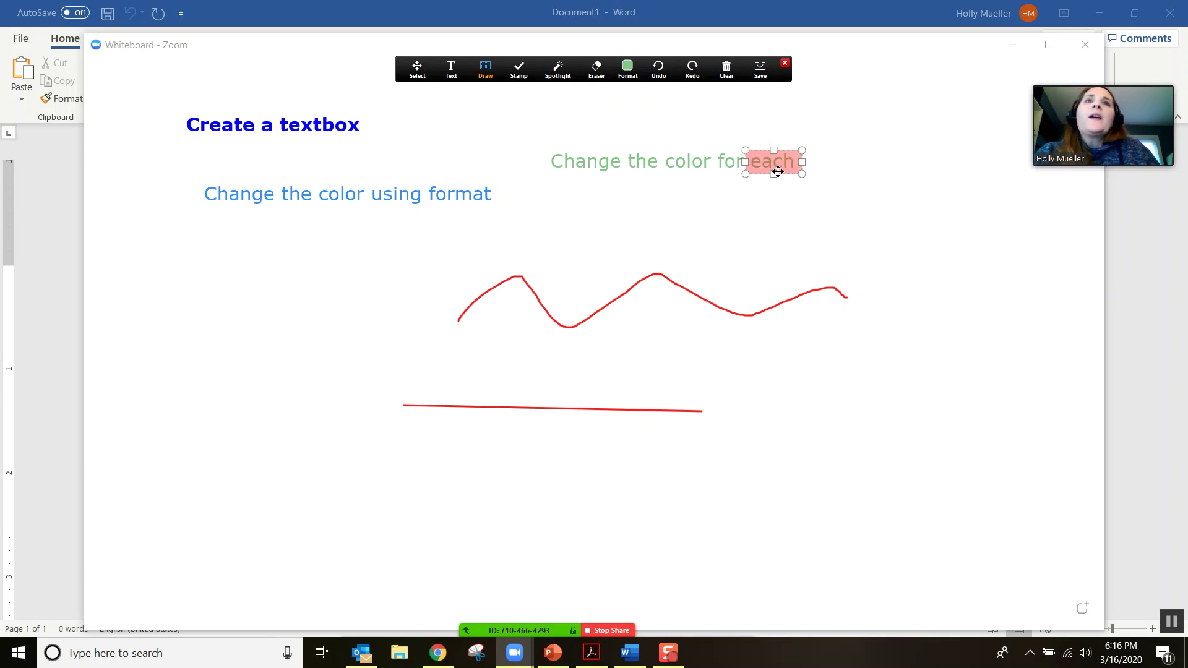
left_click(804, 228)
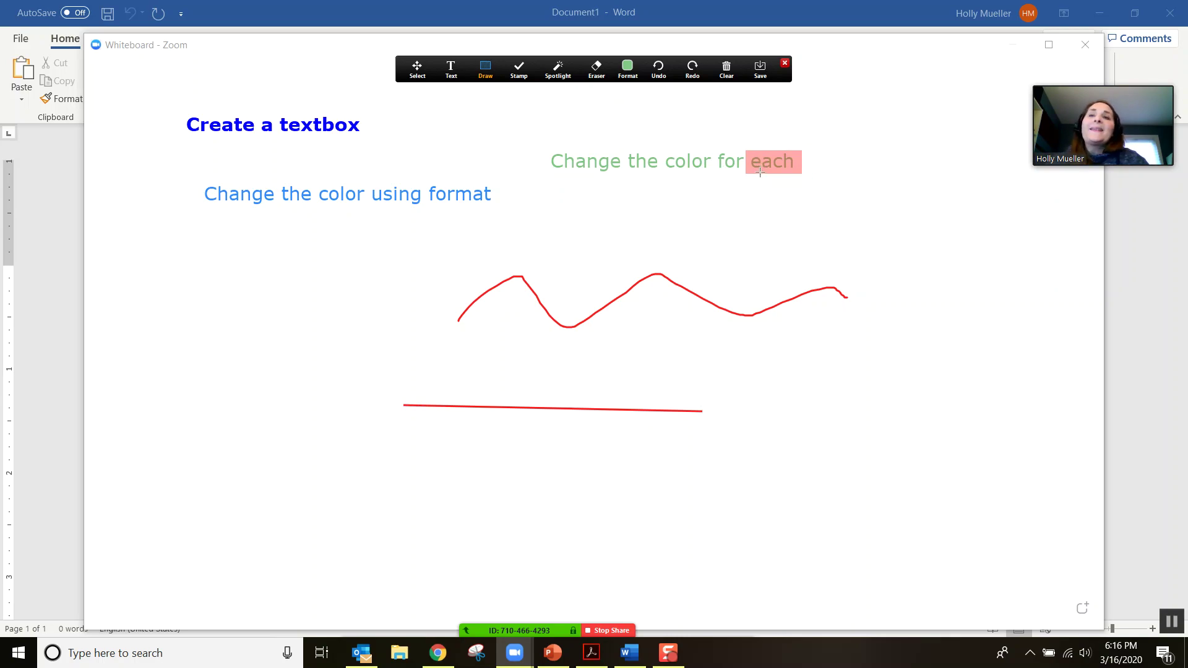
Point a red annotation arrow at each text line and the wavy line, ending at 'Change the color using format'.
mouse_move(557, 70)
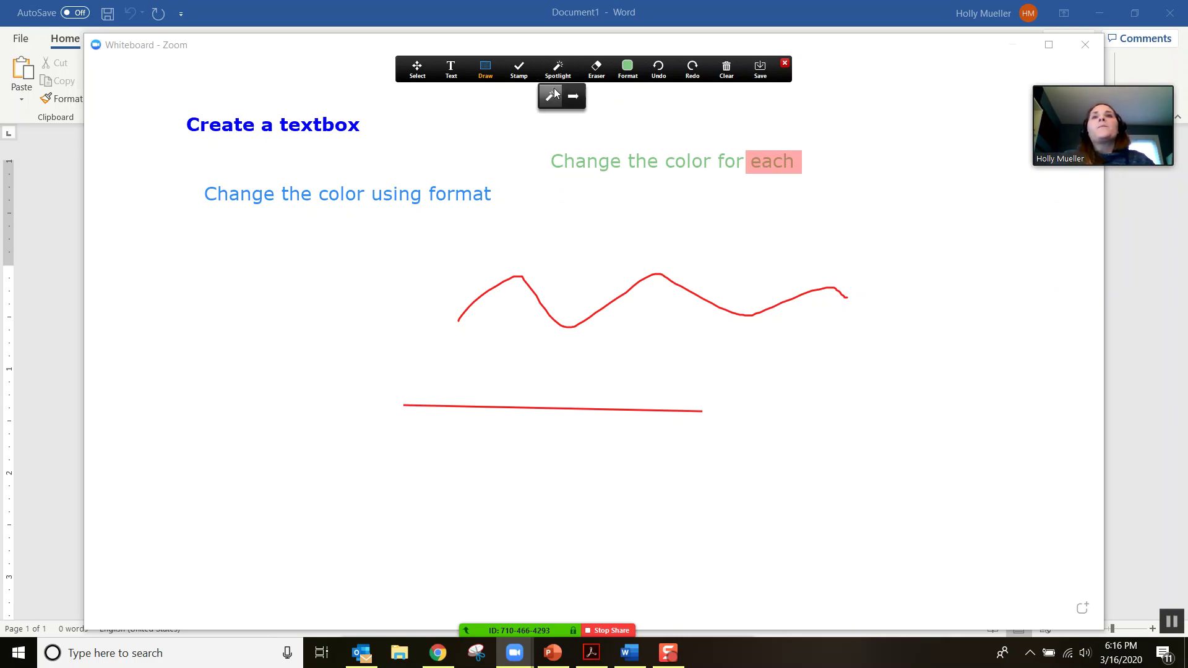
left_click(552, 97)
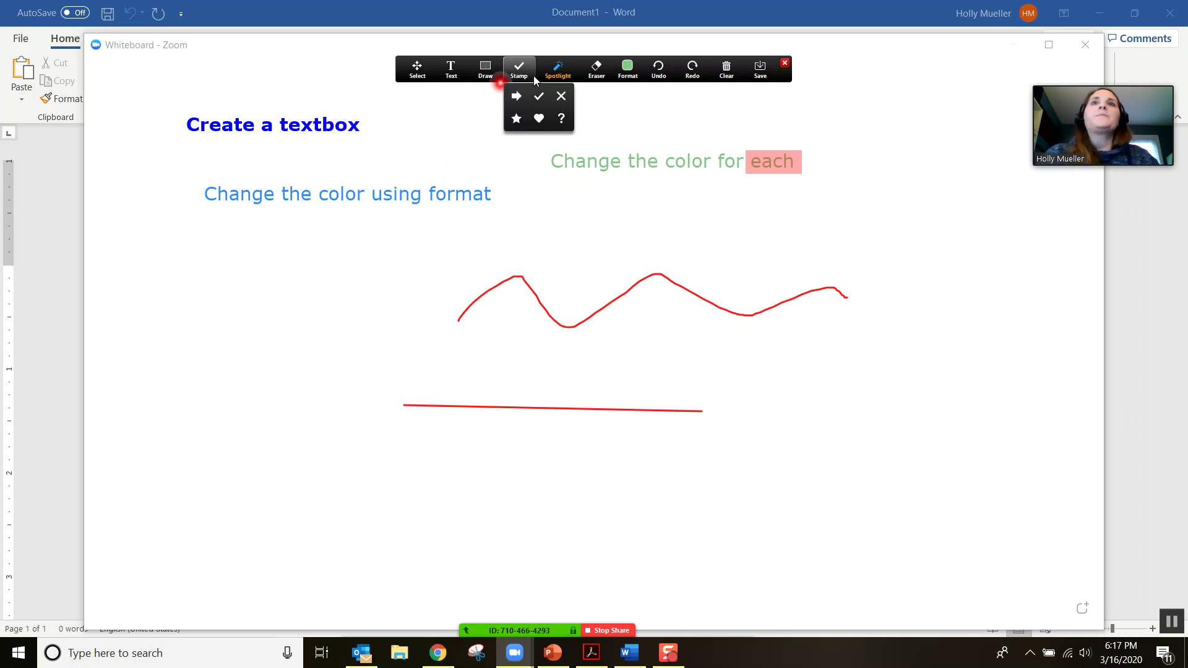
left_click(573, 95)
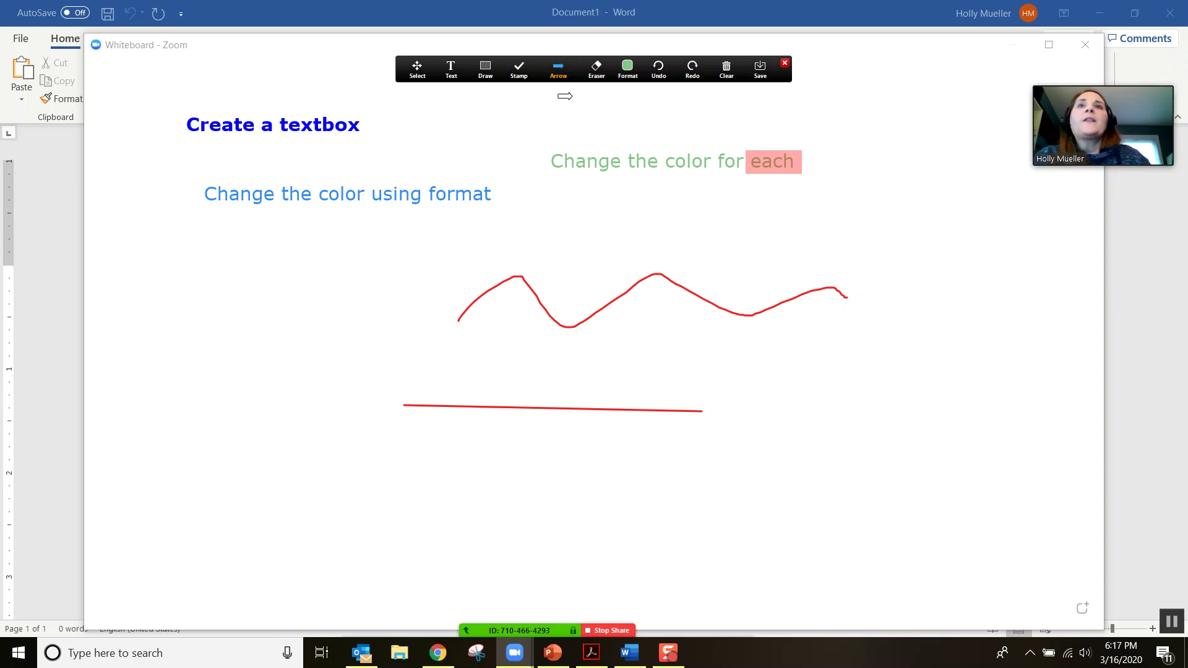
left_click(519, 160)
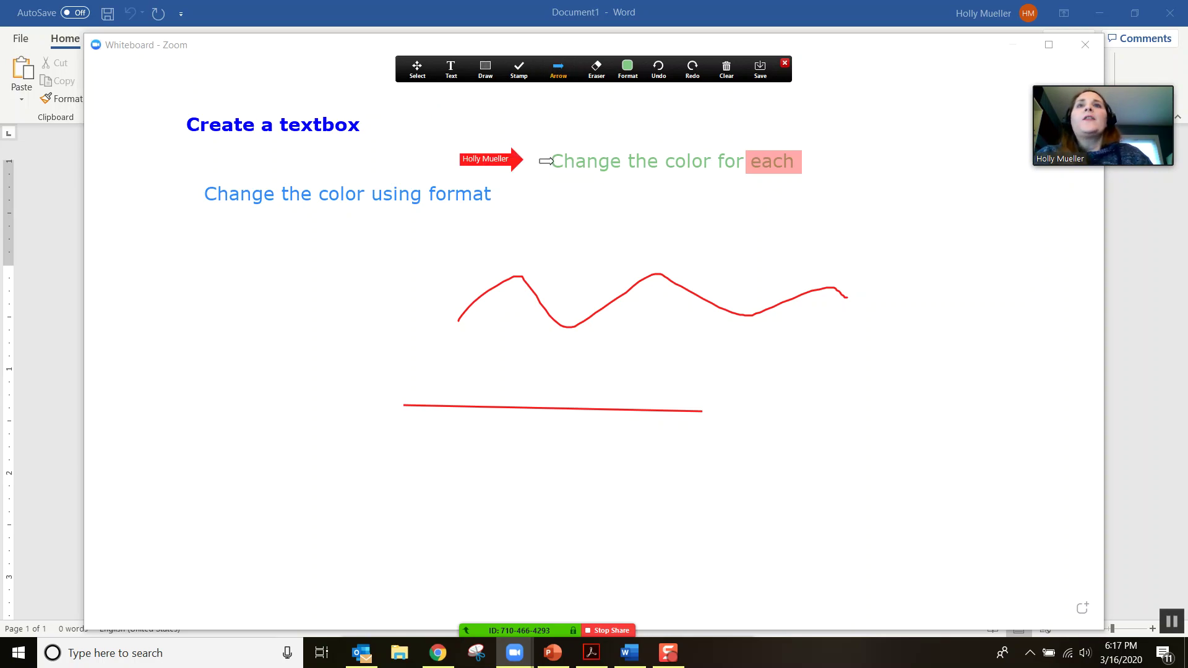
left_click(187, 193)
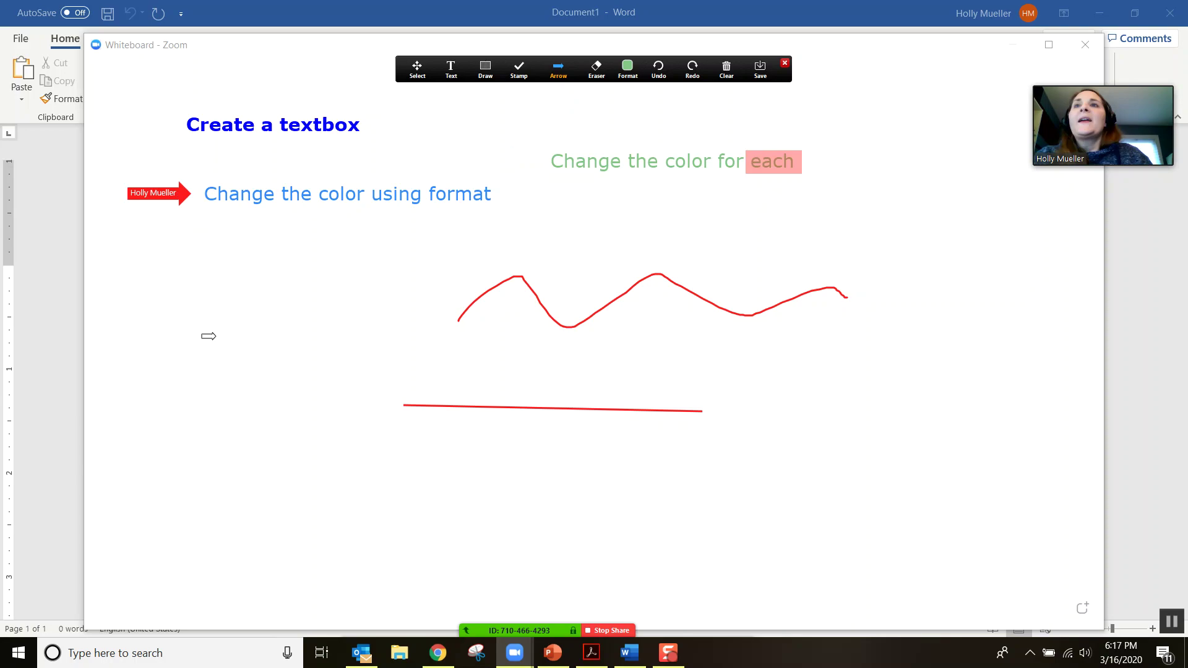
left_click(442, 301)
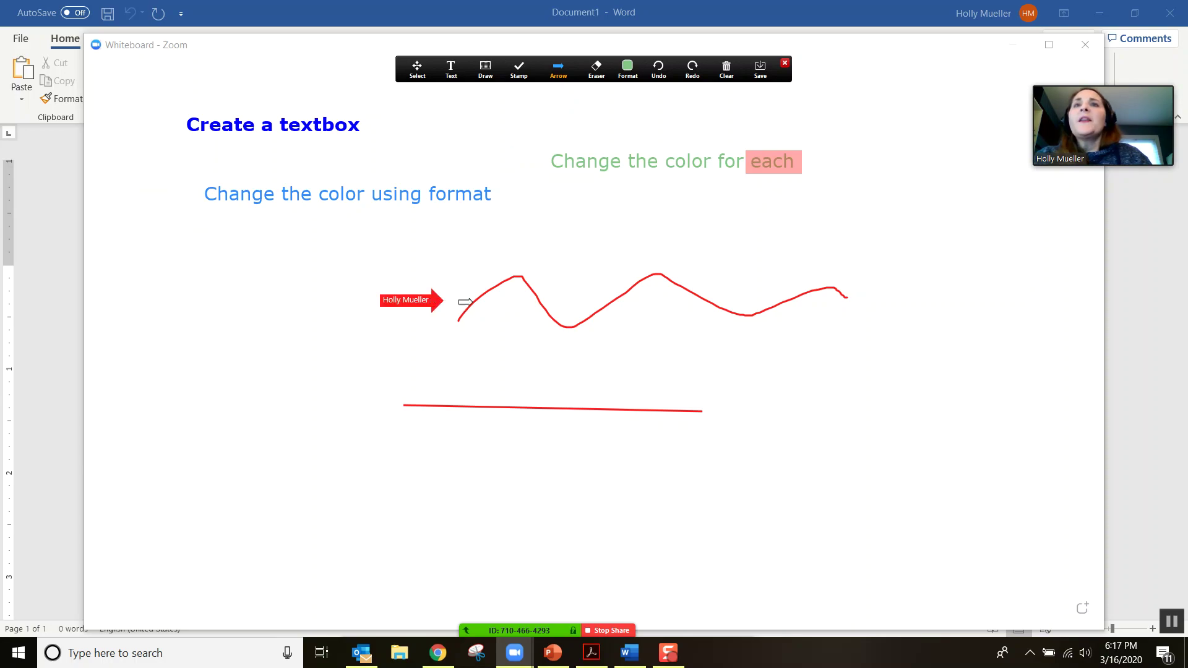
left_click(541, 160)
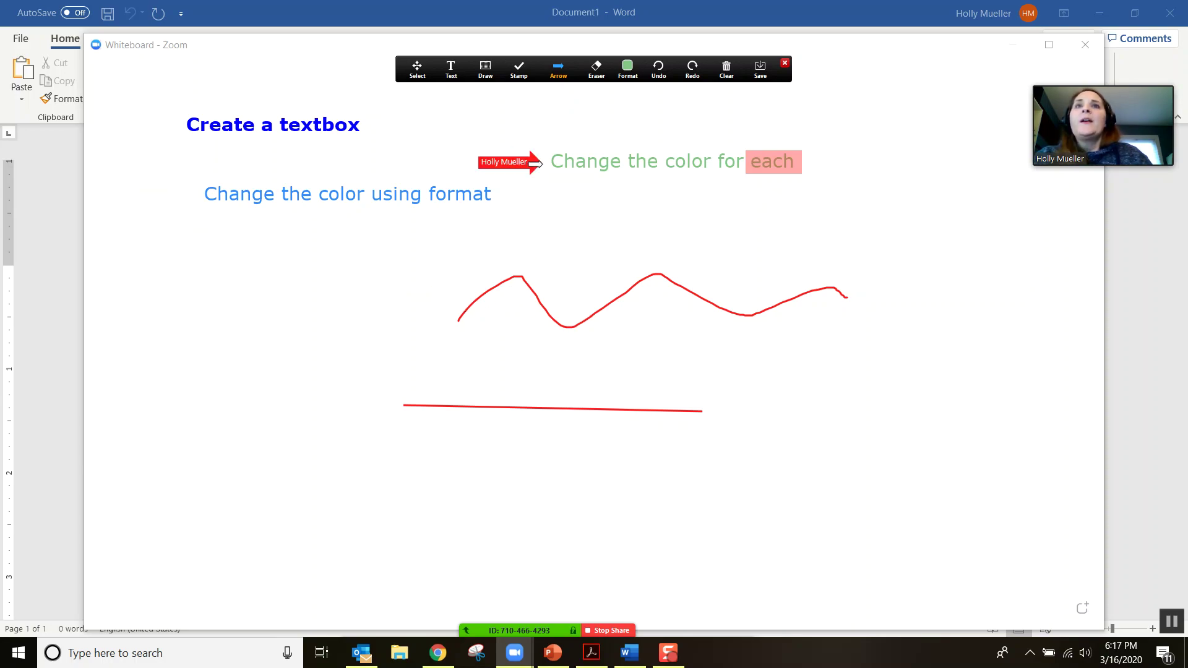
left_click(163, 119)
left_click(187, 202)
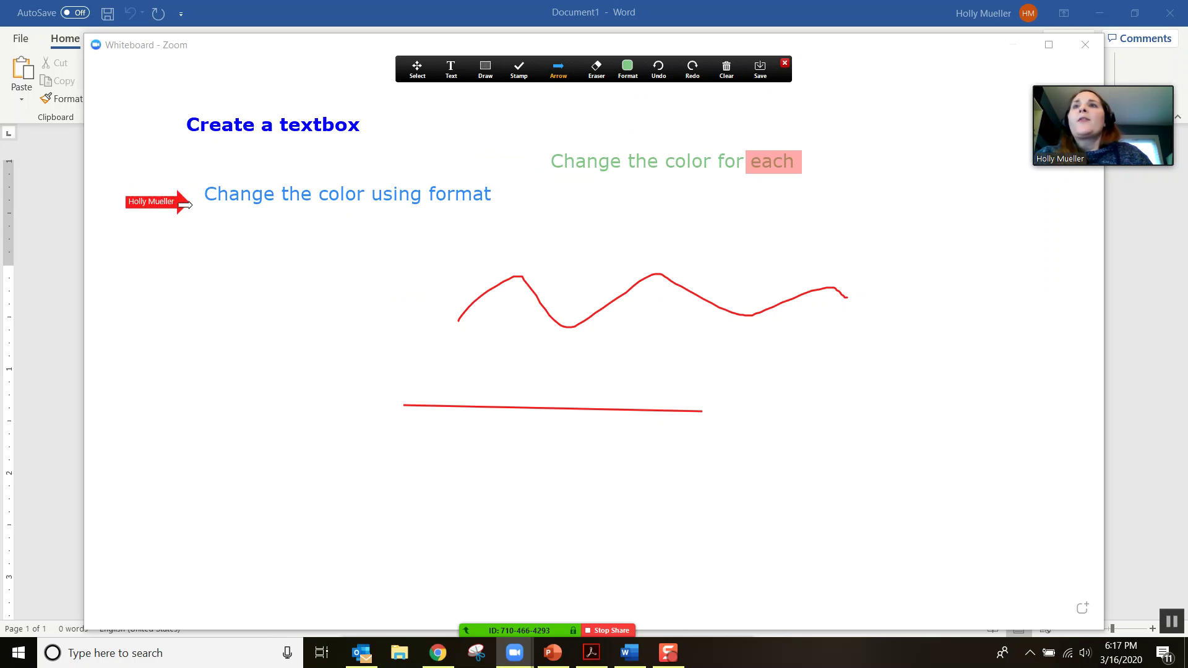
Erase the annotation arrow, erase then restore the wavy line, and show the Clear options.
left_click(597, 76)
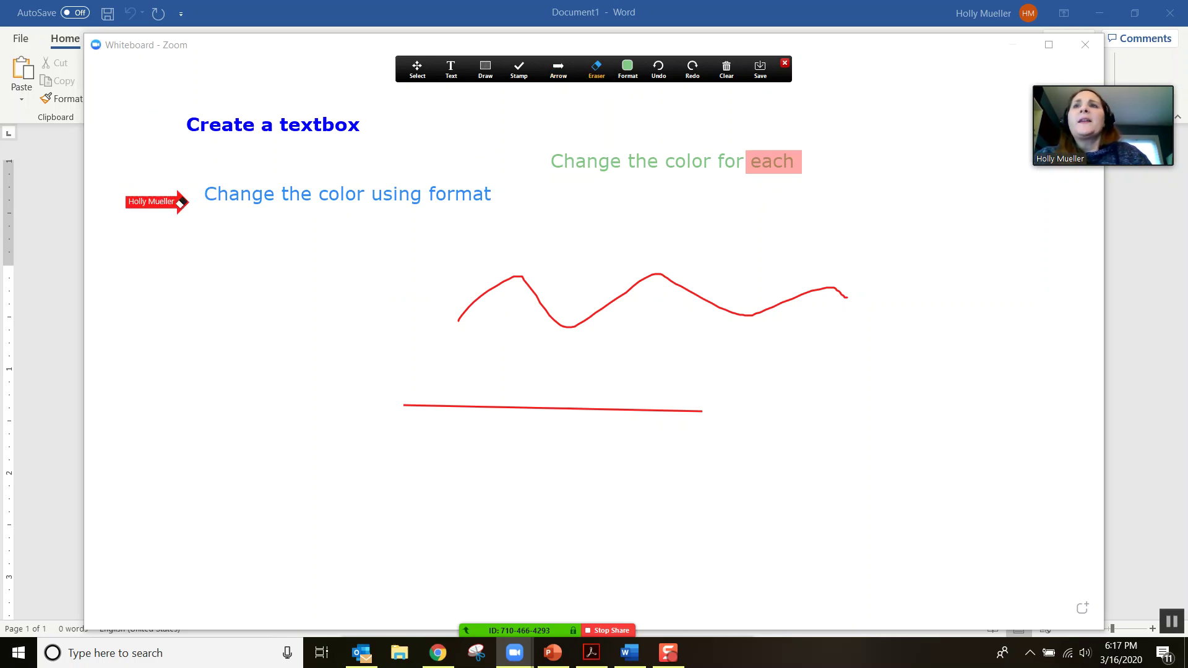
left_click(179, 200)
left_click(535, 284)
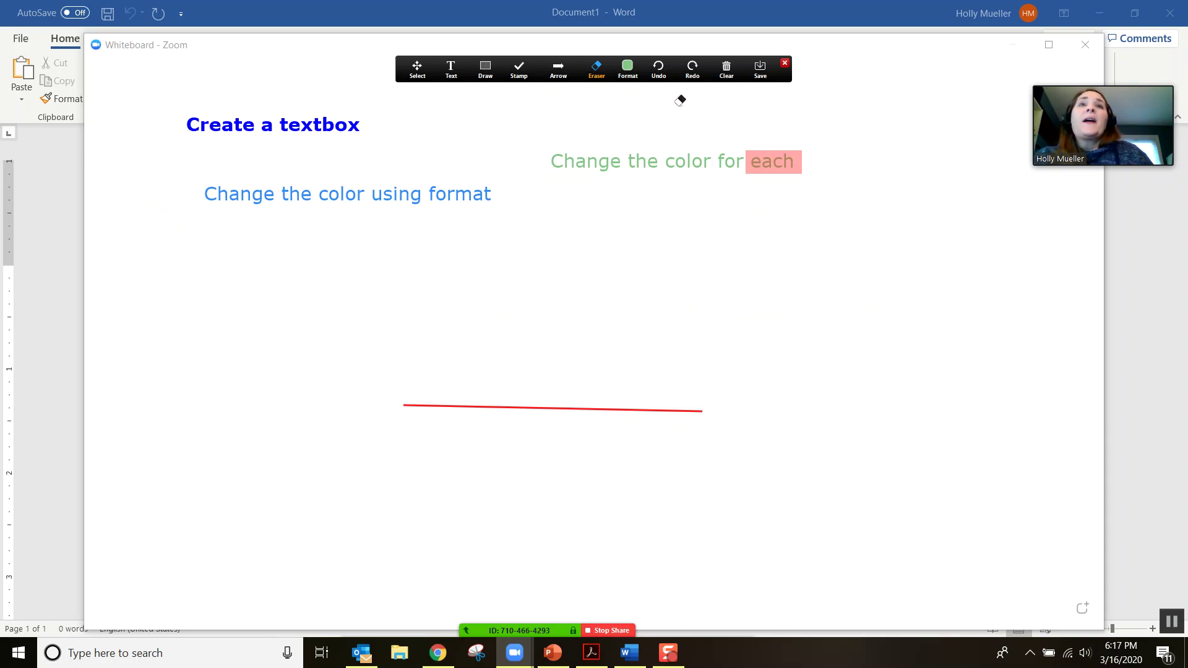
left_click(660, 73)
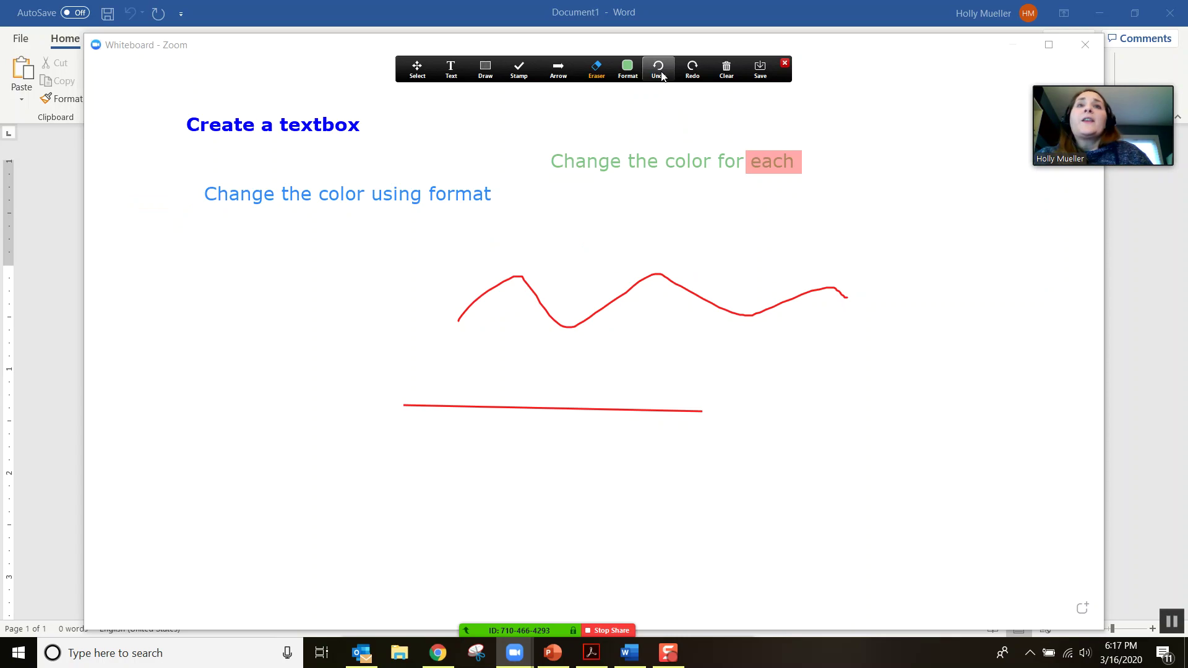
left_click(693, 71)
left_click(659, 71)
left_click(727, 77)
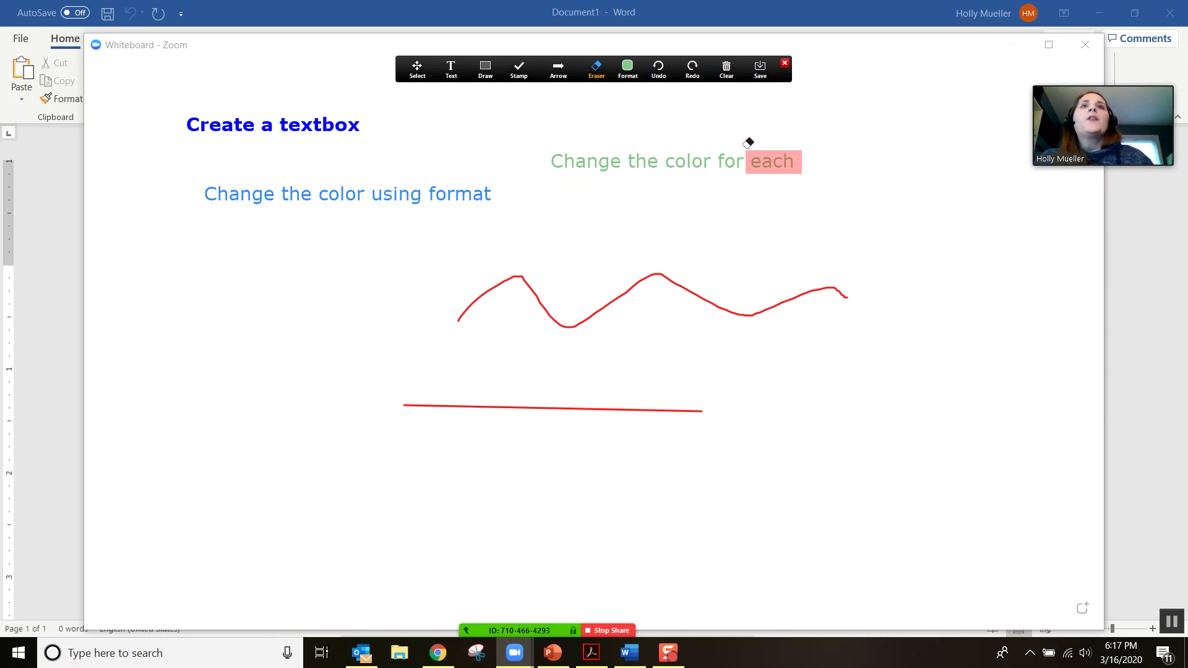
left_click(726, 78)
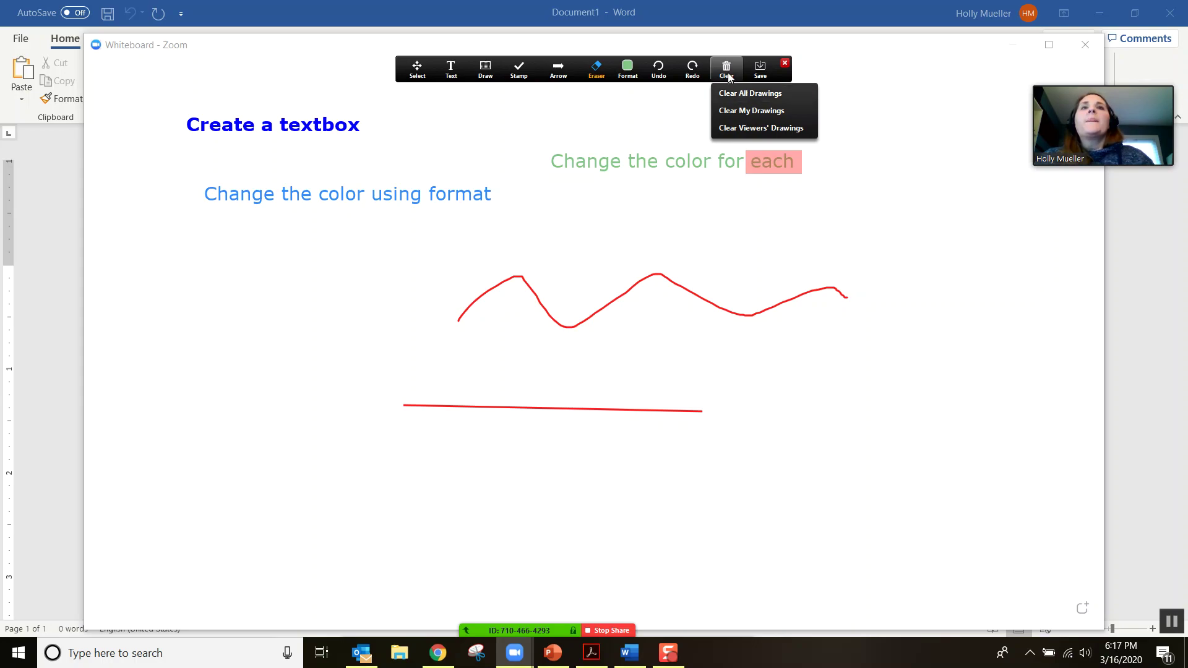
Clear all drawings, undo to restore them, and save the board as an image.
left_click(737, 93)
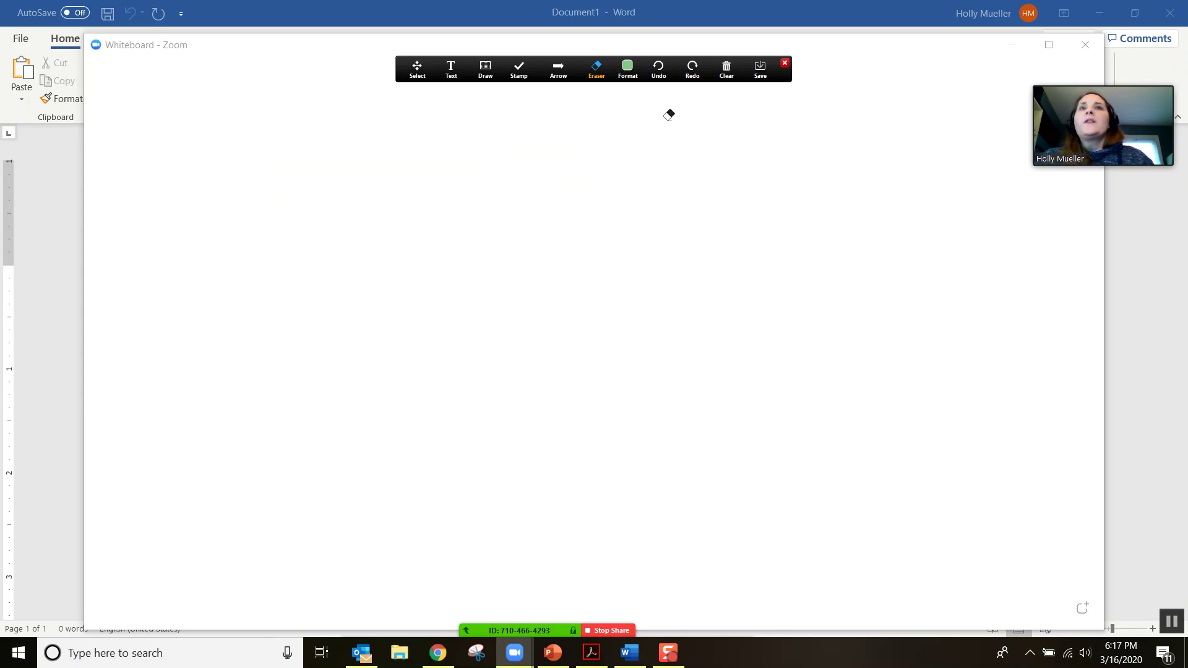
left_click(659, 72)
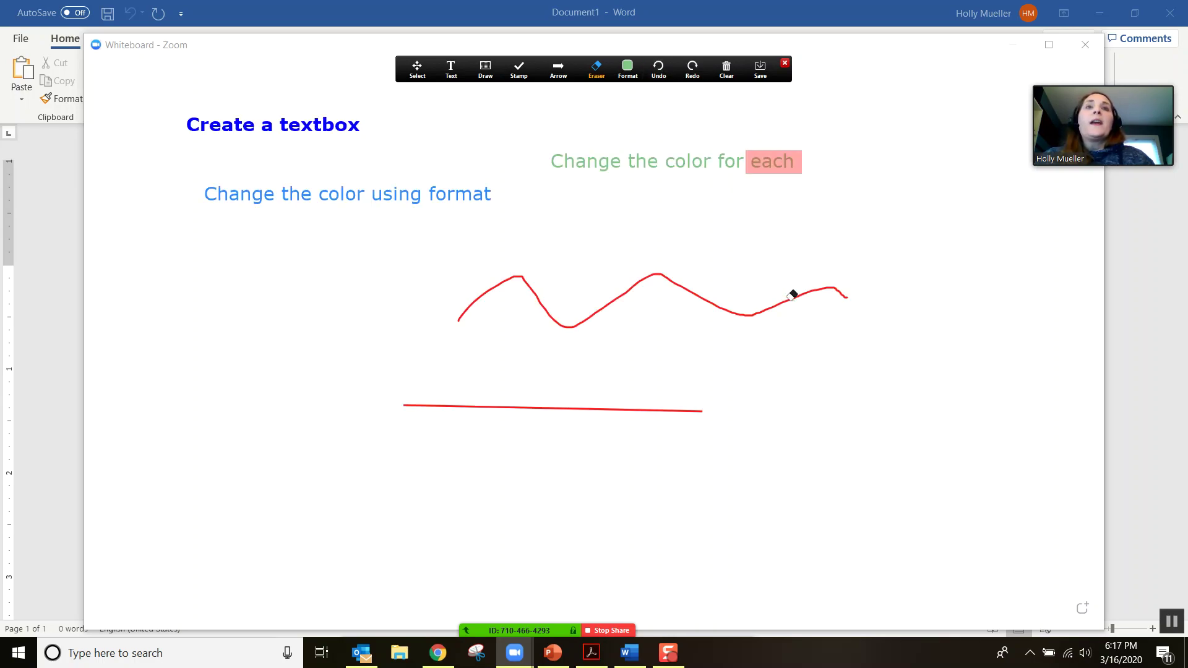
left_click(759, 73)
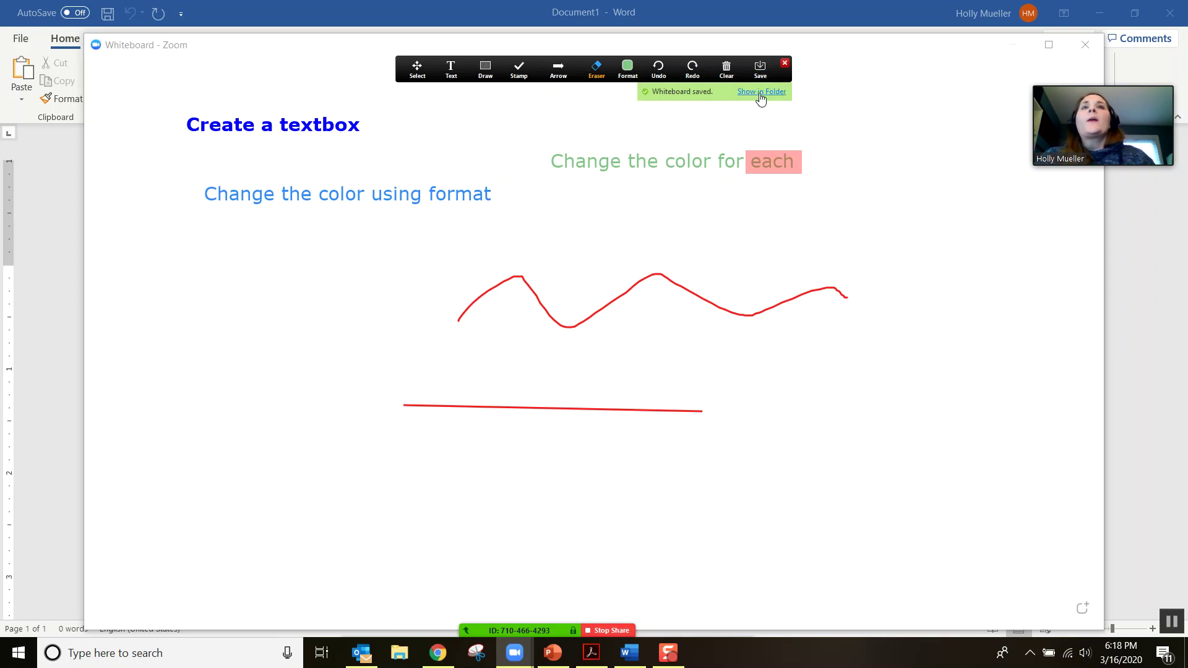
Open Whiteboard[2]-01.png from its folder in the Photos viewer.
left_click(764, 93)
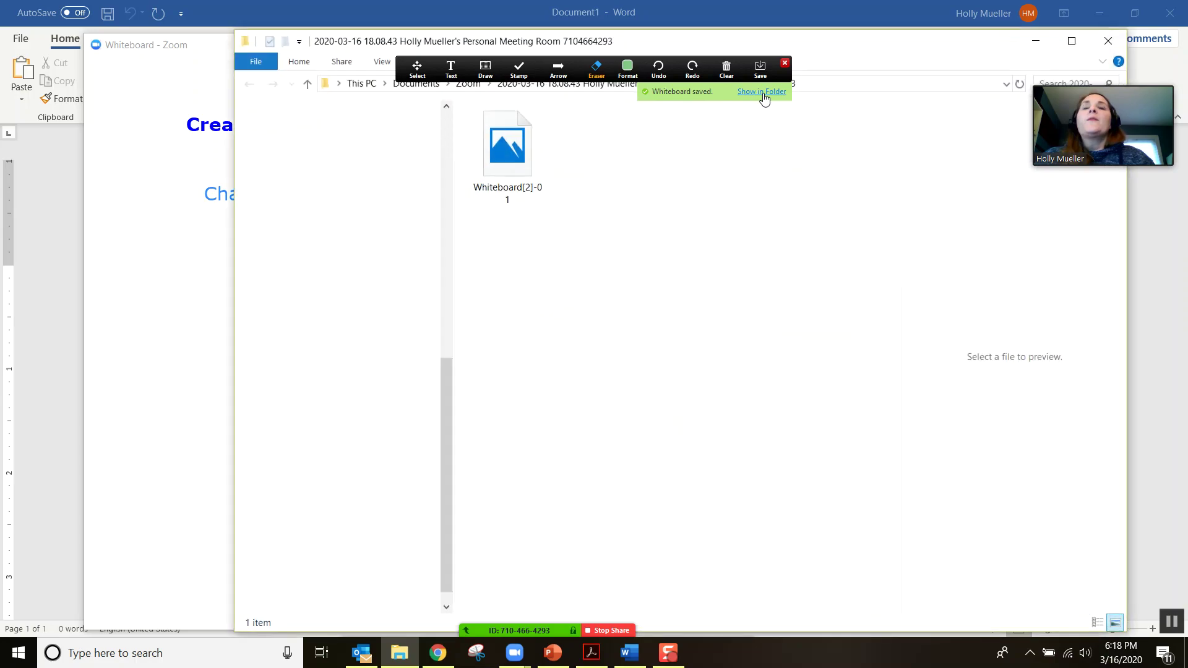
double_click(519, 164)
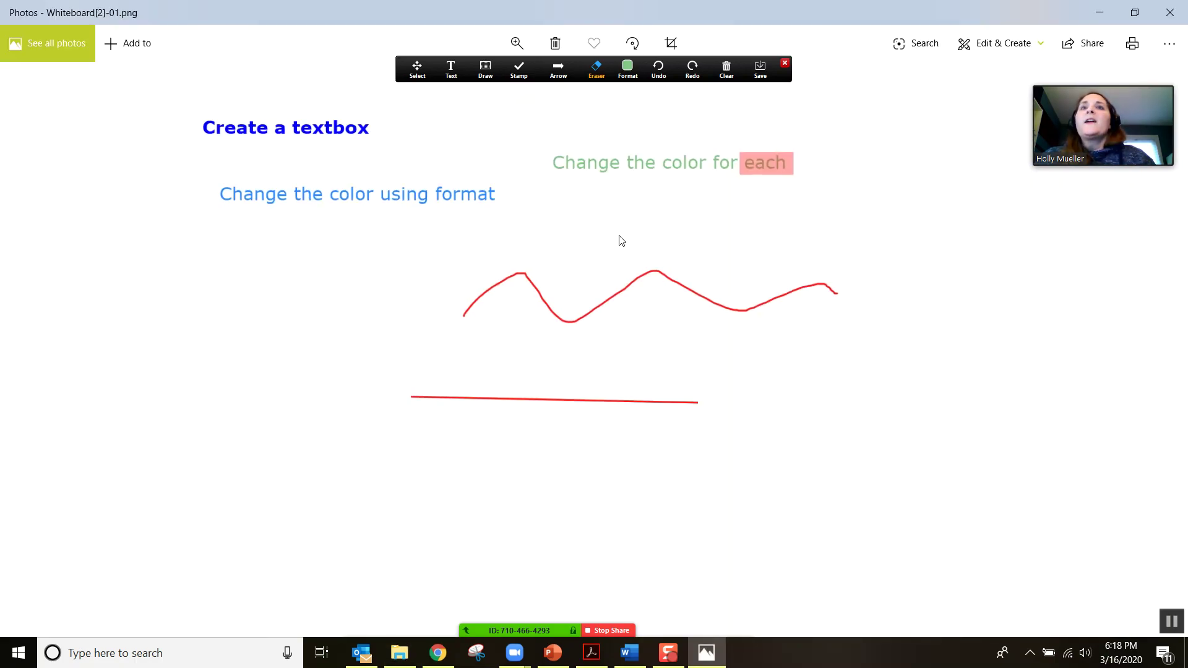